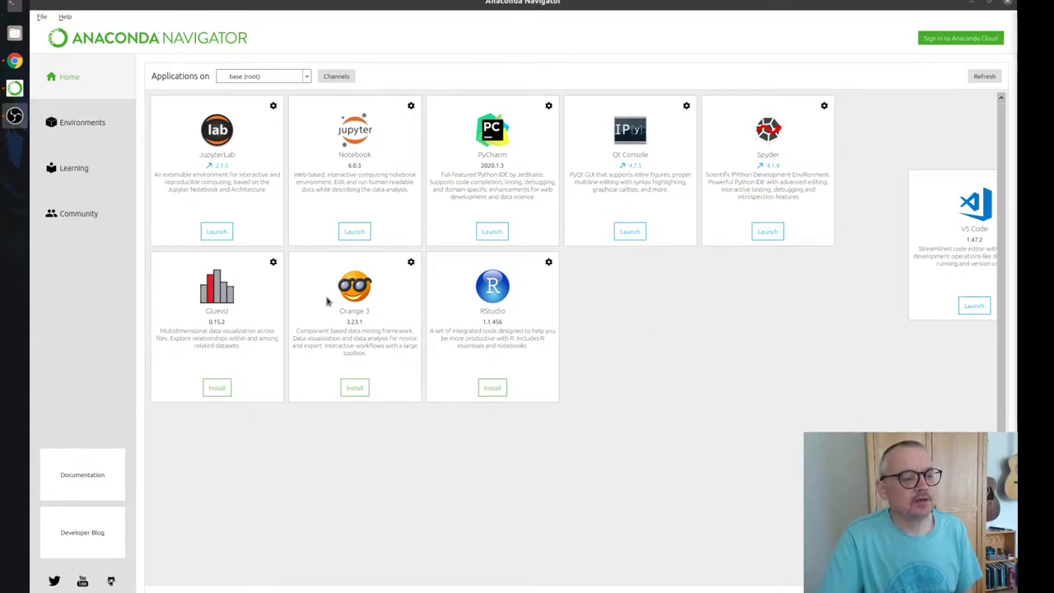
# Launch Spyder from its Anaconda Navigator tile and wait for the window to open.
pyautogui.click(767, 231)
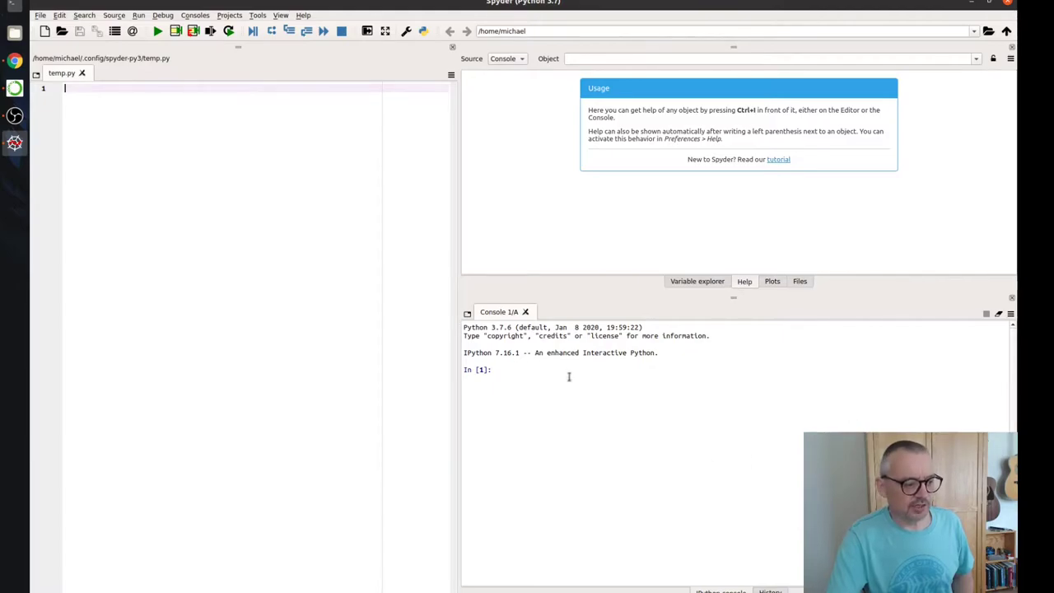
# In Console 1/A, assign a = 10 and b = 20, then evaluate a + b (30) and a (10).
pyautogui.rightClick(506, 319)
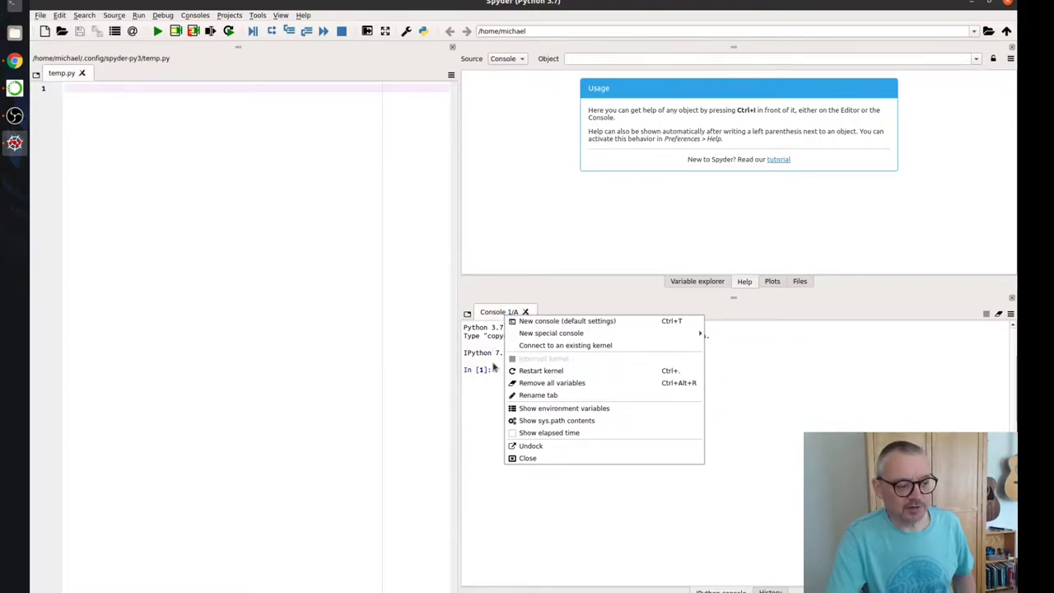
pyautogui.click(494, 368)
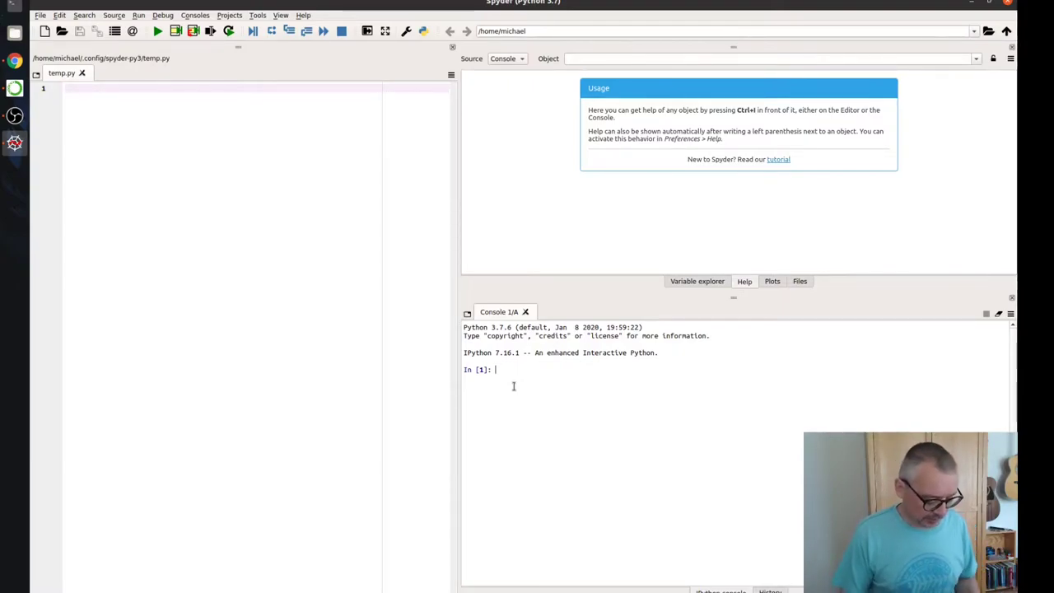
pyautogui.write('a = ')
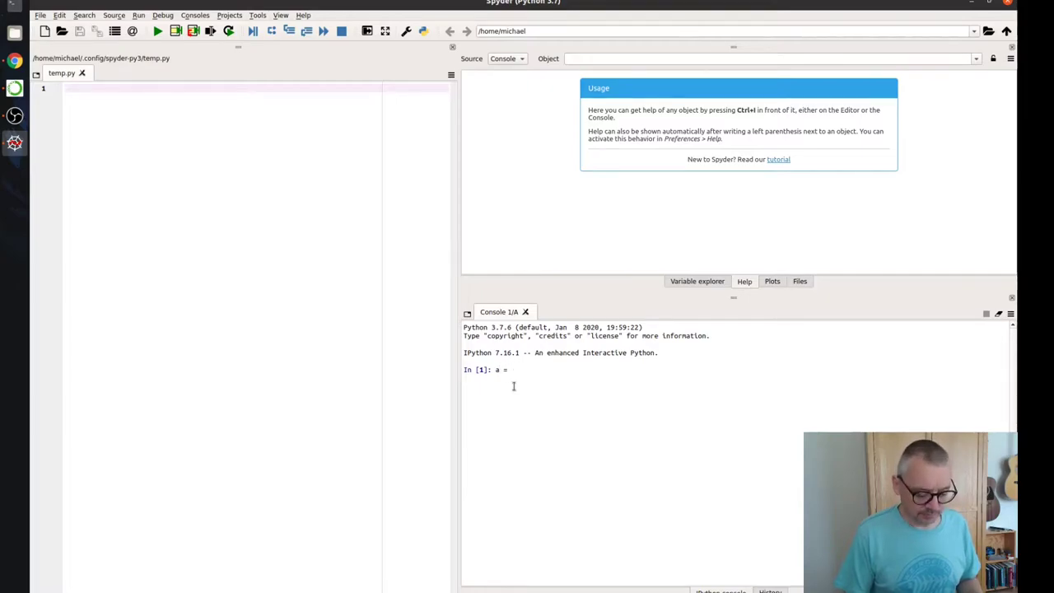
pyautogui.write('10')
pyautogui.press('Return')
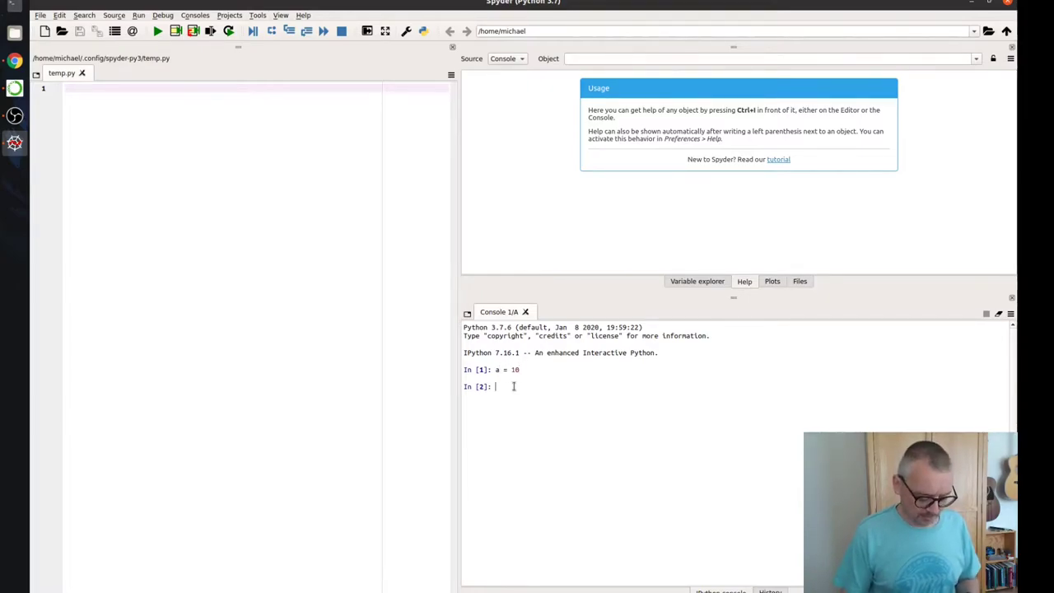
pyautogui.write('b = 10')
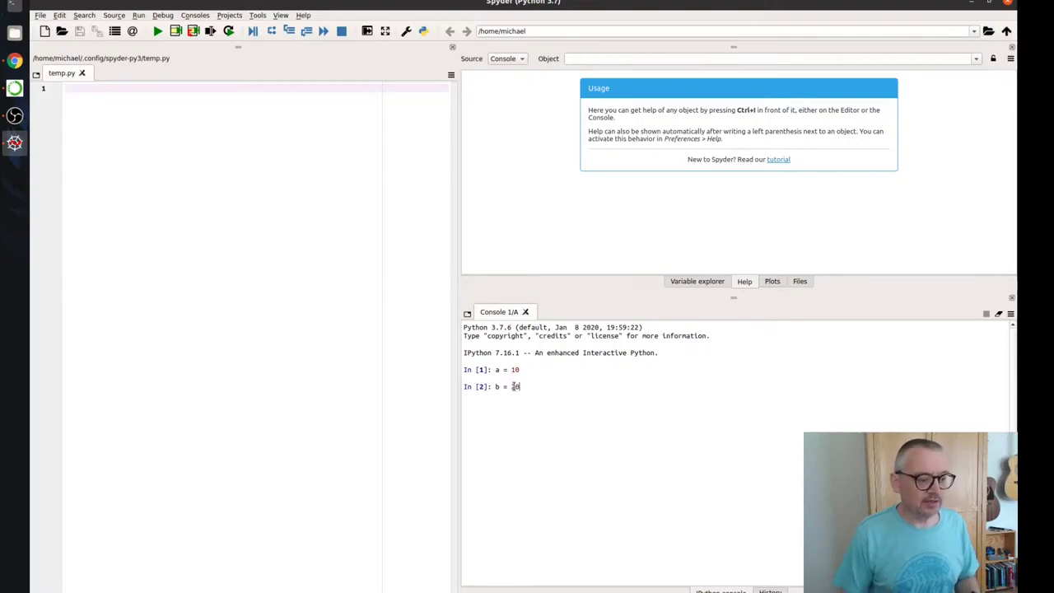
pyautogui.press('Return')
pyautogui.write('a')
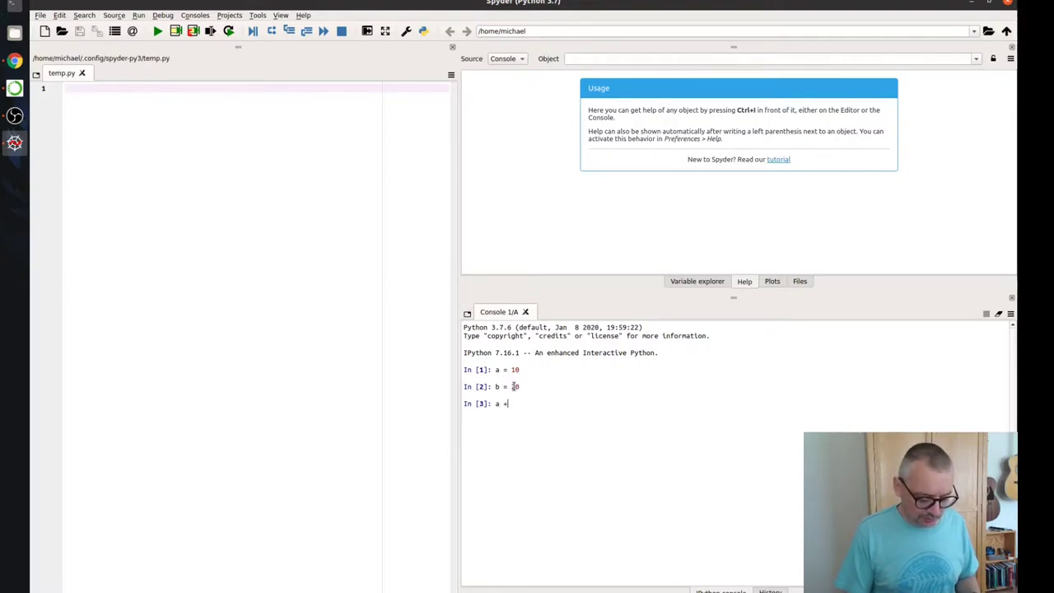
pyautogui.write(' + b')
pyautogui.press('Return')
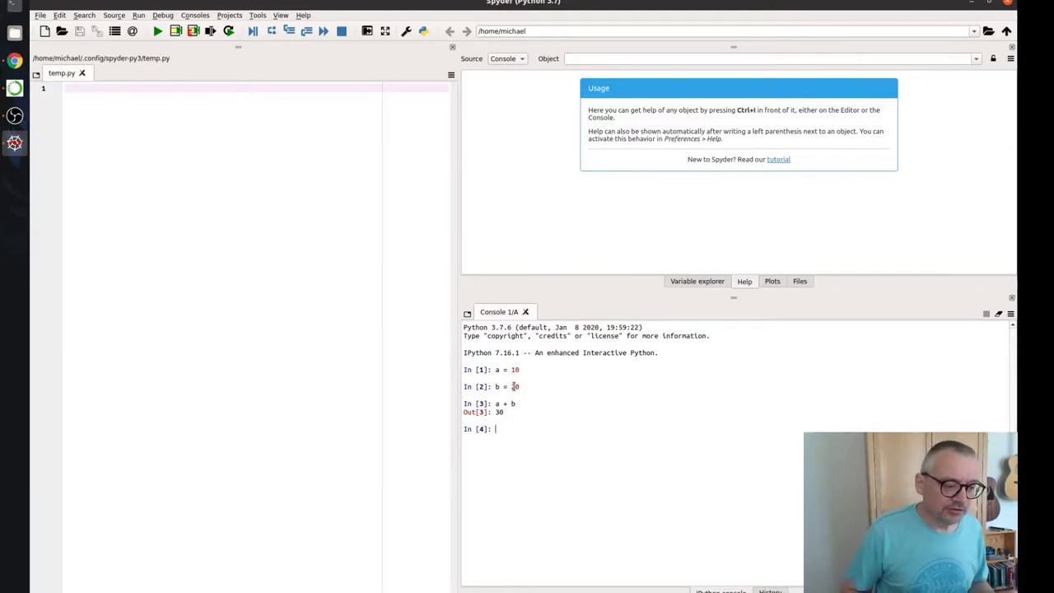
pyautogui.write('a')
pyautogui.press('Return')
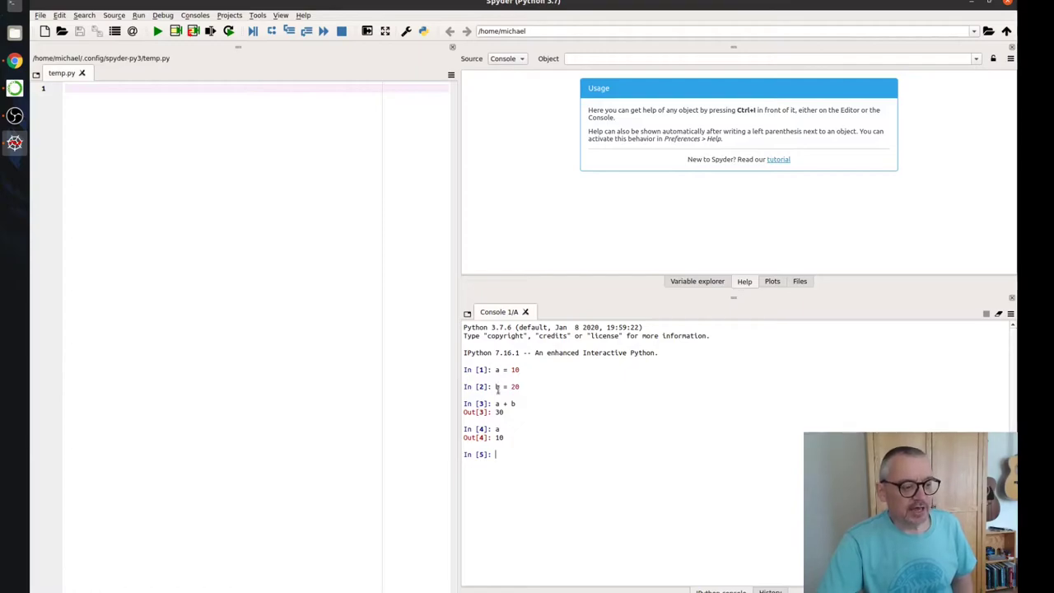
# Show the Variable explorer, then reassign a to 30 so it lists a as 30 and b as 20.
pyautogui.click(695, 283)
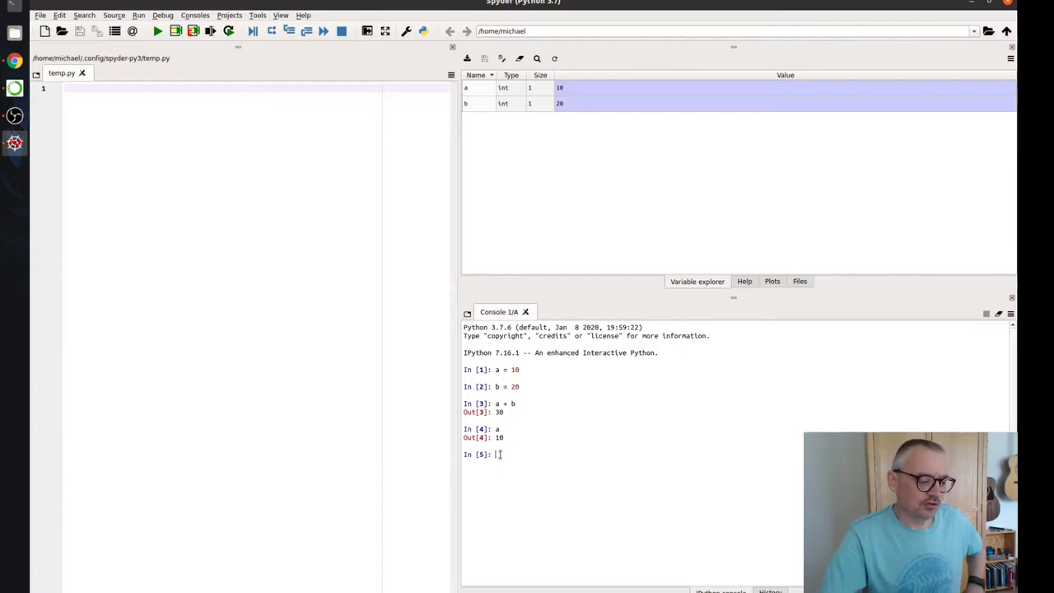
pyautogui.write('a')
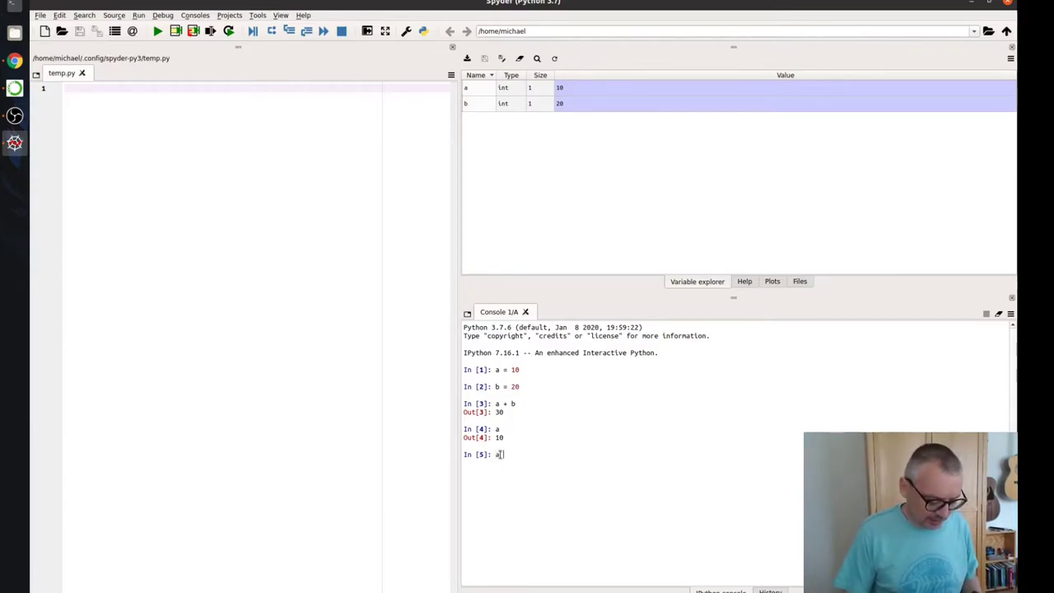
pyautogui.write(' = 30')
pyautogui.press('Return')
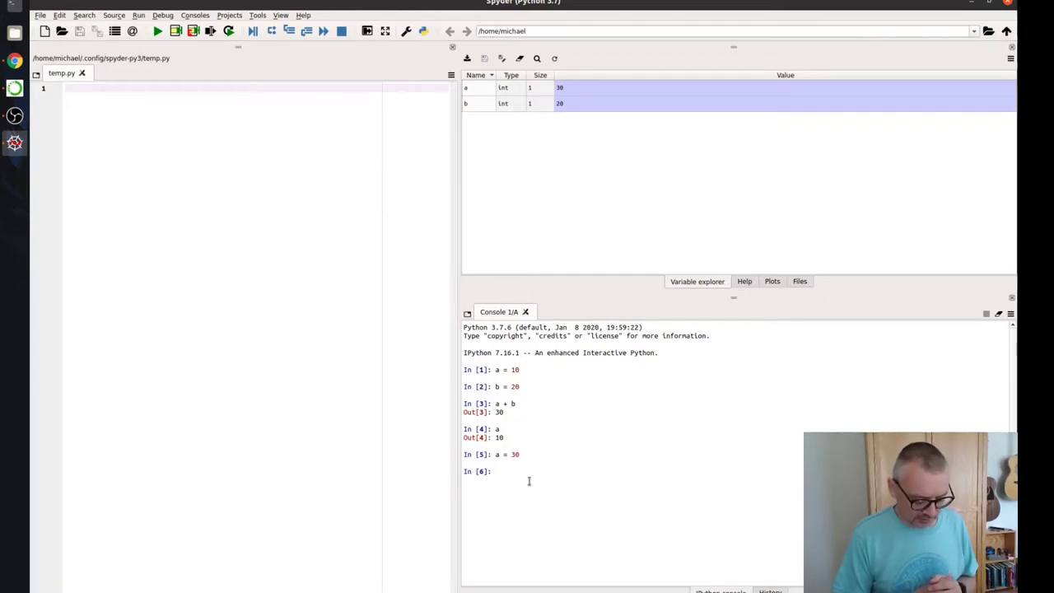
pyautogui.write('help')
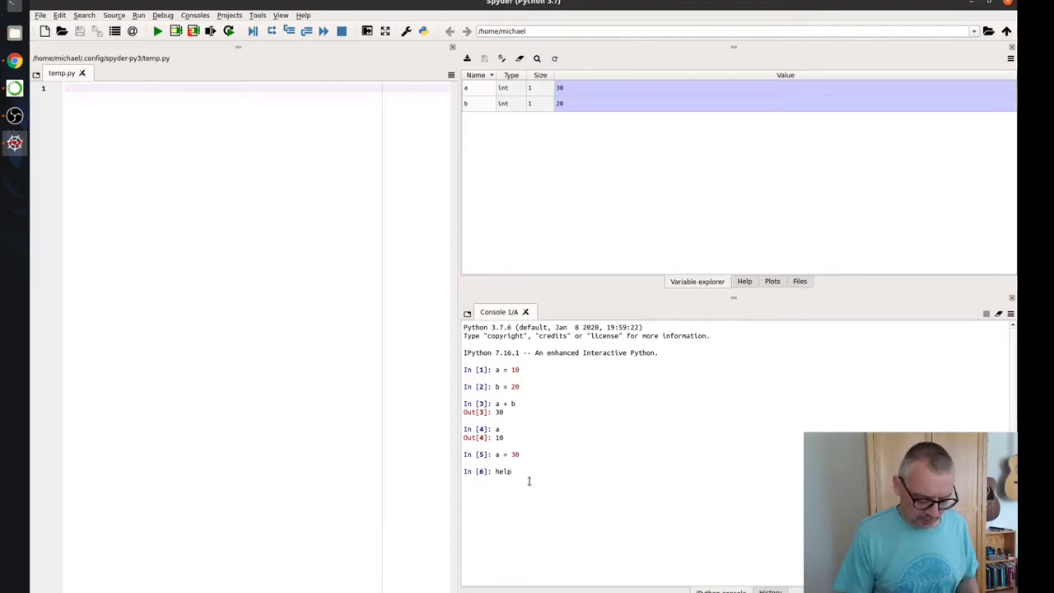
pyautogui.write(' (')
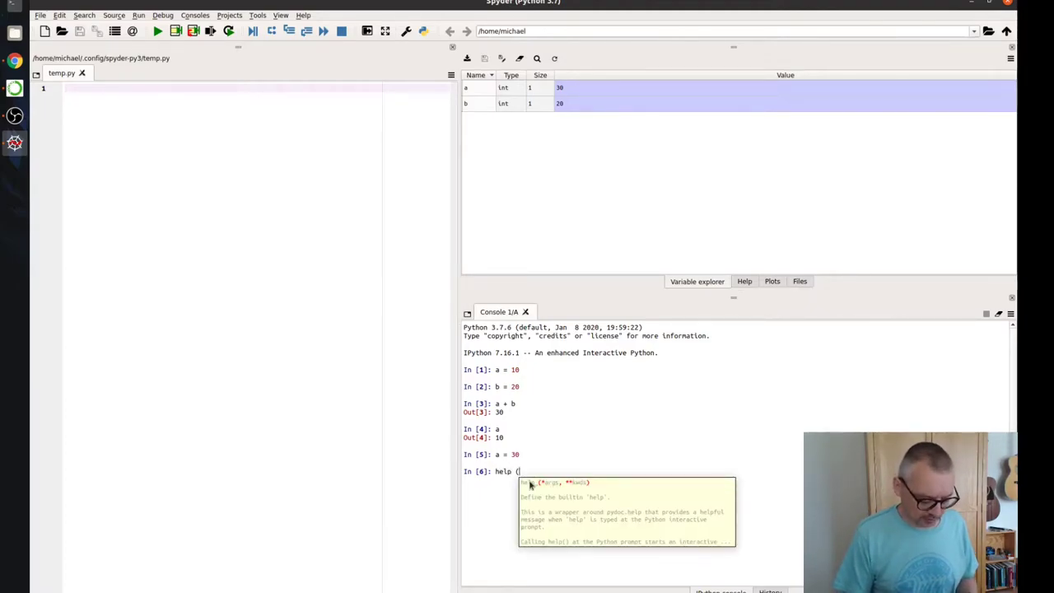
pyautogui.write('print)')
# Display help(print) in the console, covering its value, sep, end, file and flush arguments.
pyautogui.press('Return')
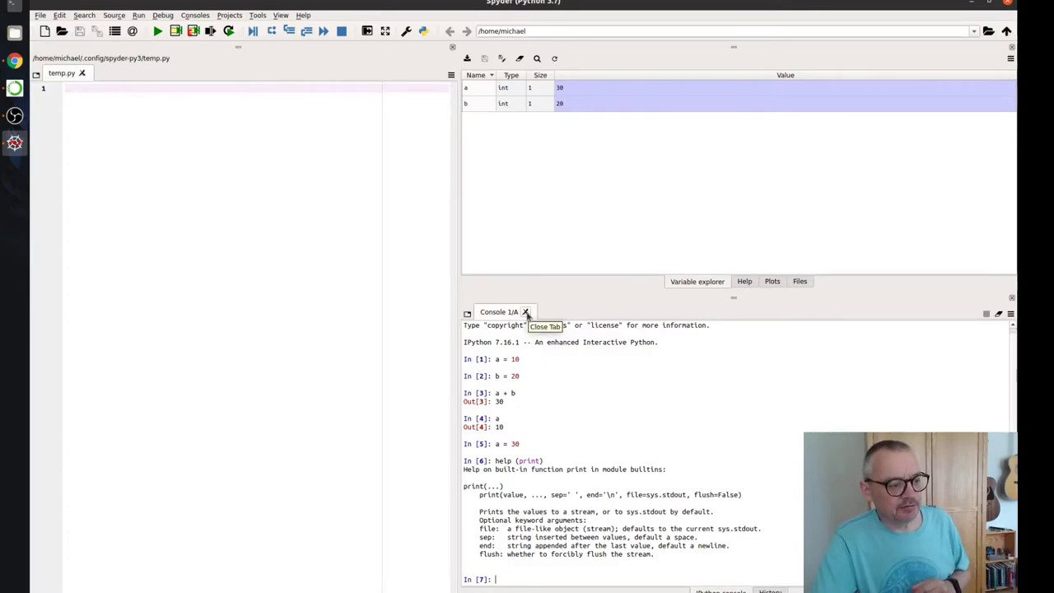
# Replace the console with a fresh one and complete the loop's i and i squared print lines.
pyautogui.click(526, 312)
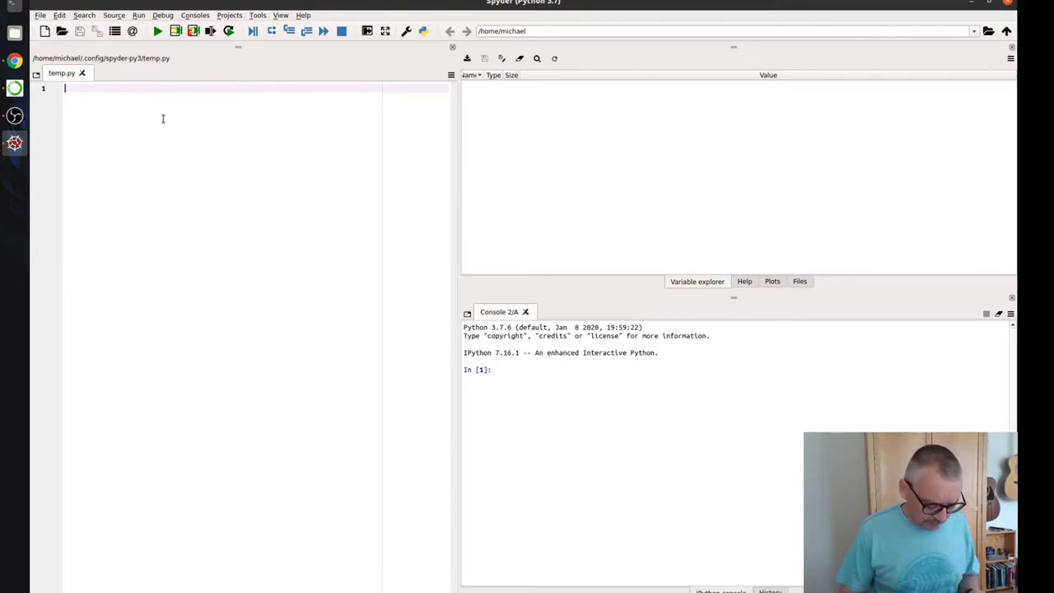
pyautogui.write('for i in')
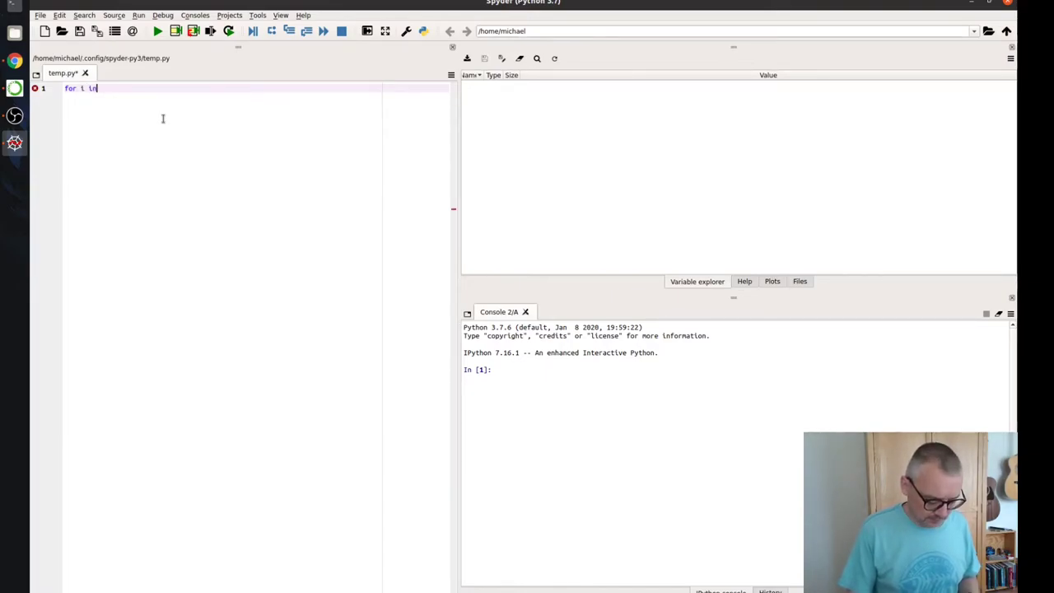
pyautogui.write(' range(')
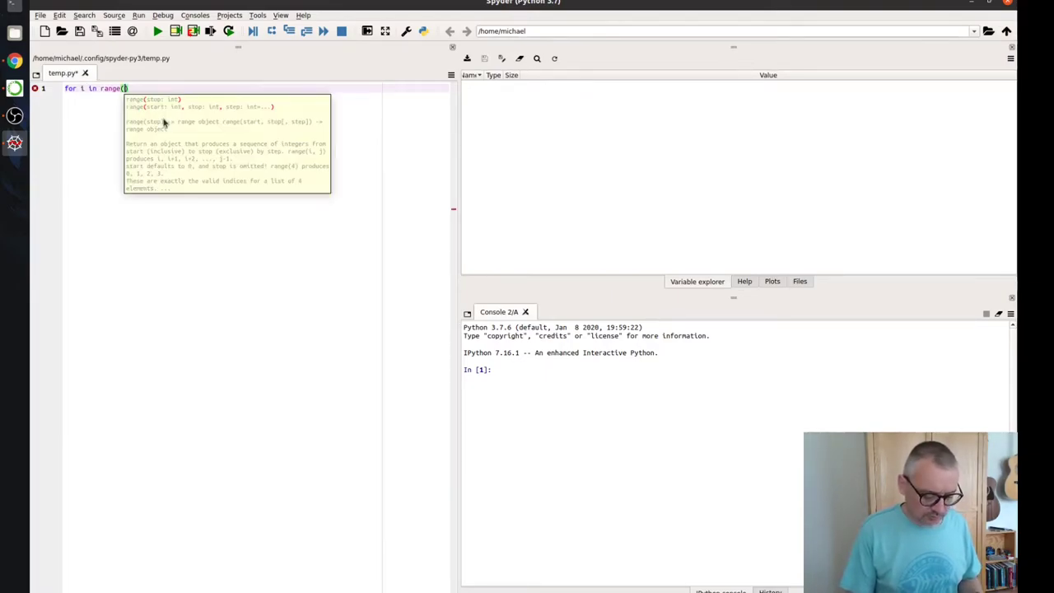
pyautogui.write('10)')
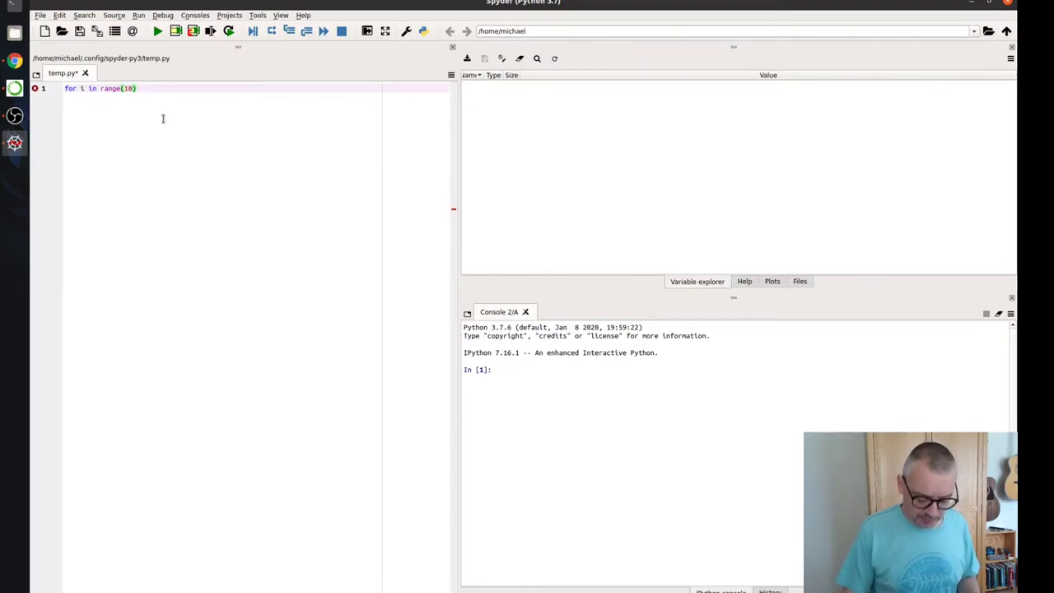
pyautogui.write(':')
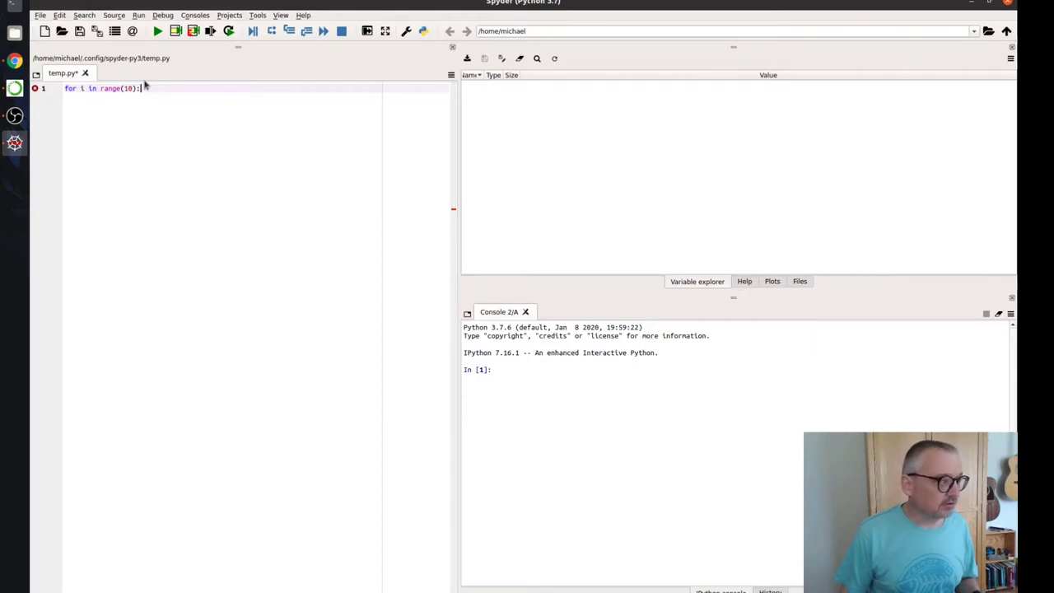
pyautogui.press('Return')
pyautogui.write('print')
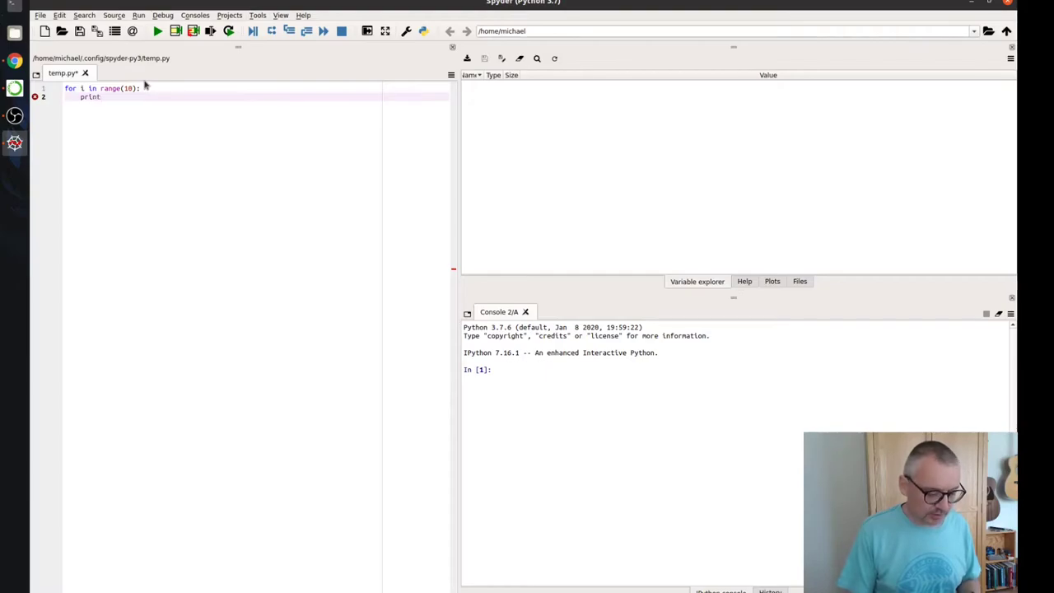
pyautogui.write(' (i,')
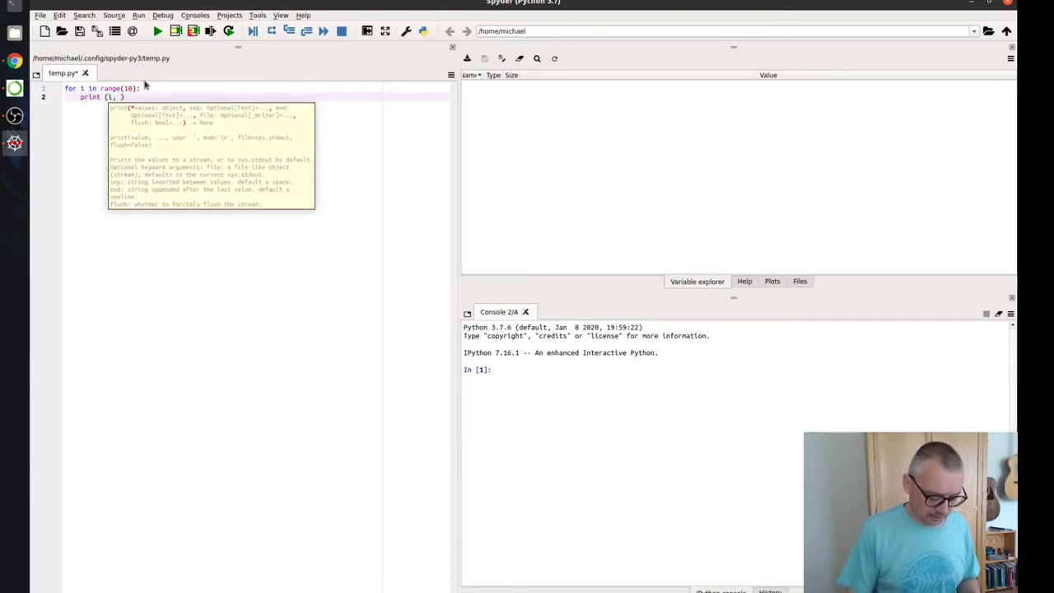
pyautogui.press('BackSpace')
pyautogui.press('BackSpace')
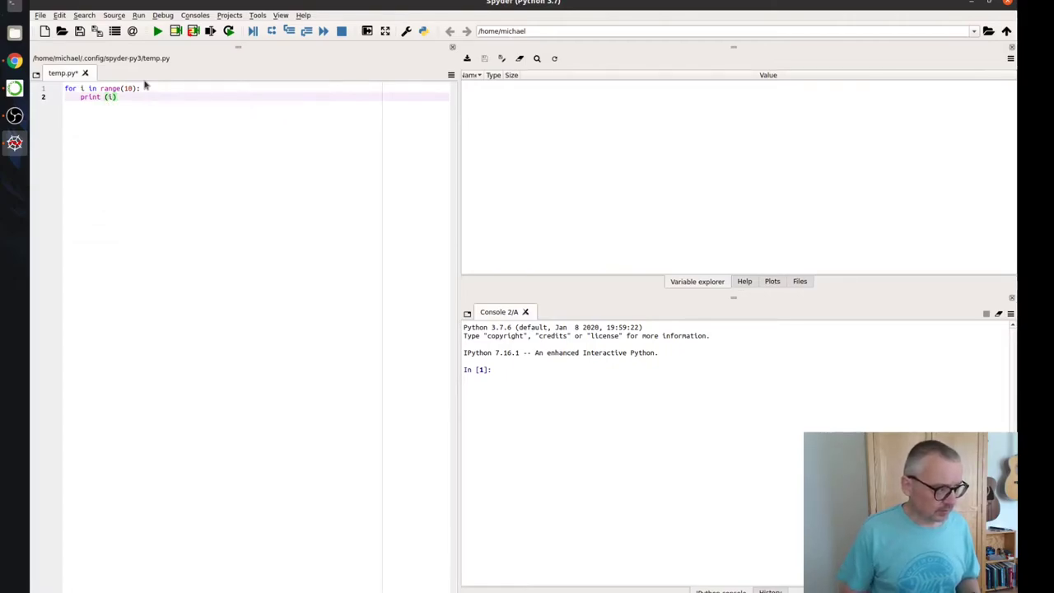
pyautogui.write("'i:")
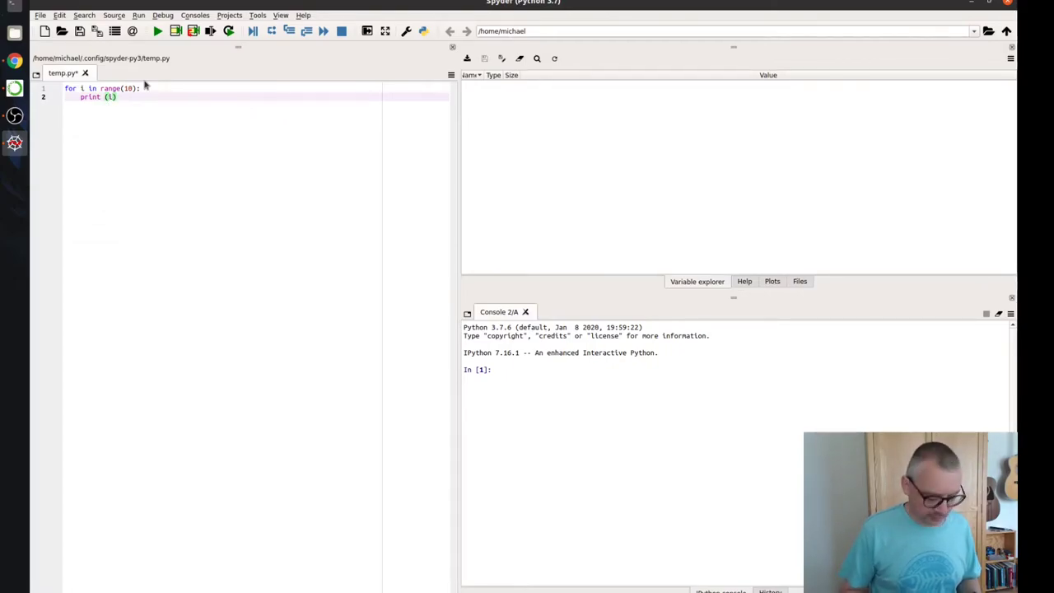
pyautogui.write("', ")
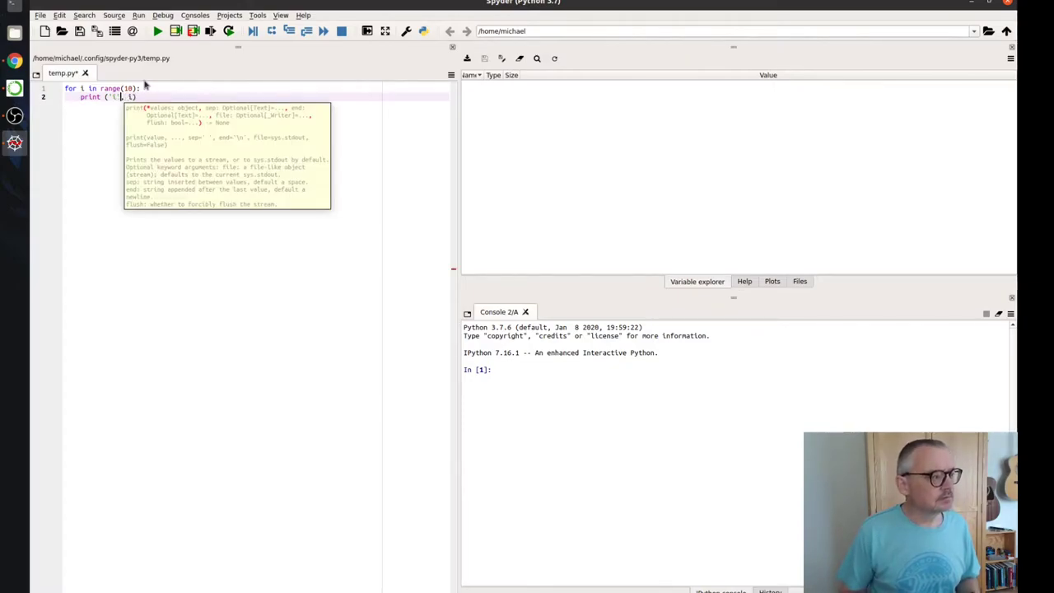
pyautogui.write('i')
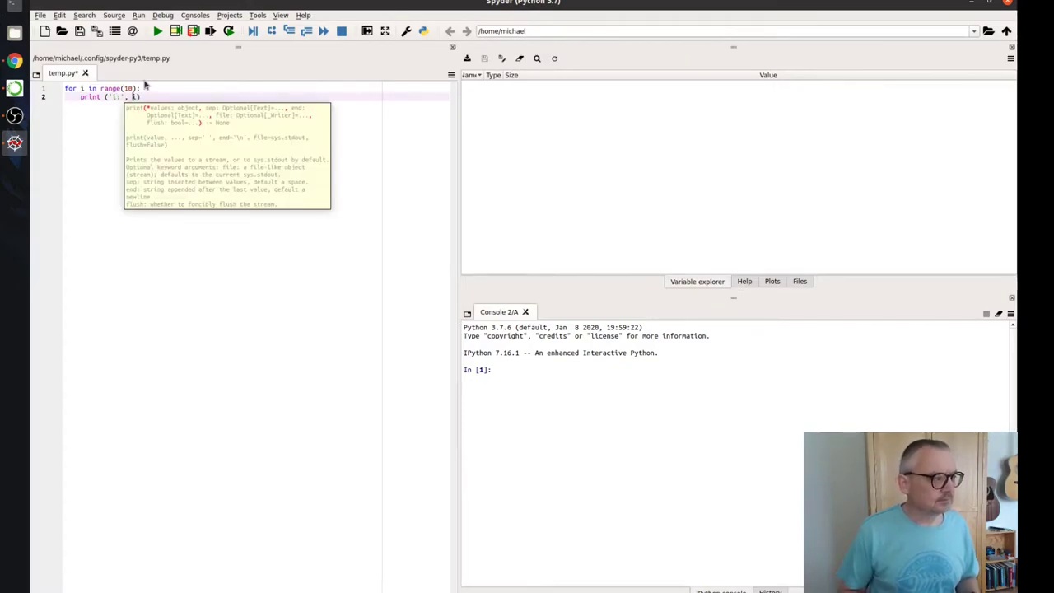
pyautogui.press('End')
pyautogui.press('Return')
pyautogui.write("print ('")
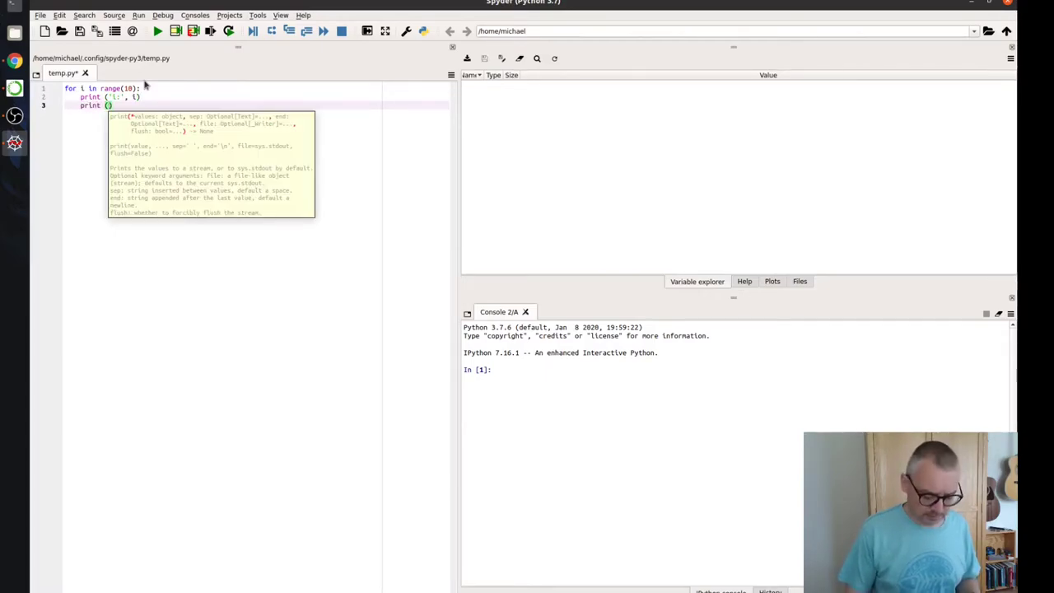
pyautogui.write('i square')
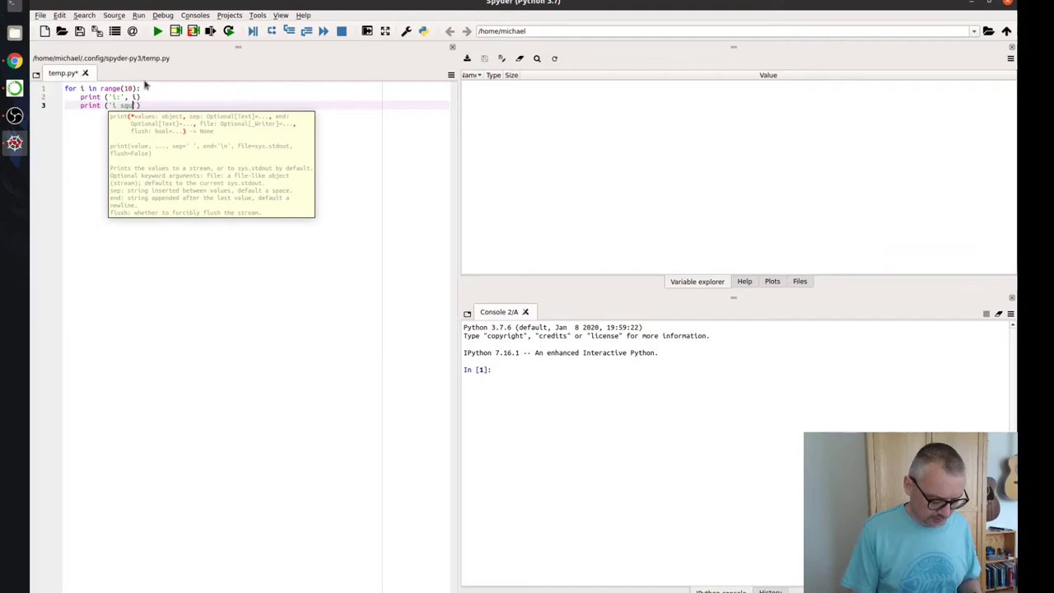
pyautogui.write('d')
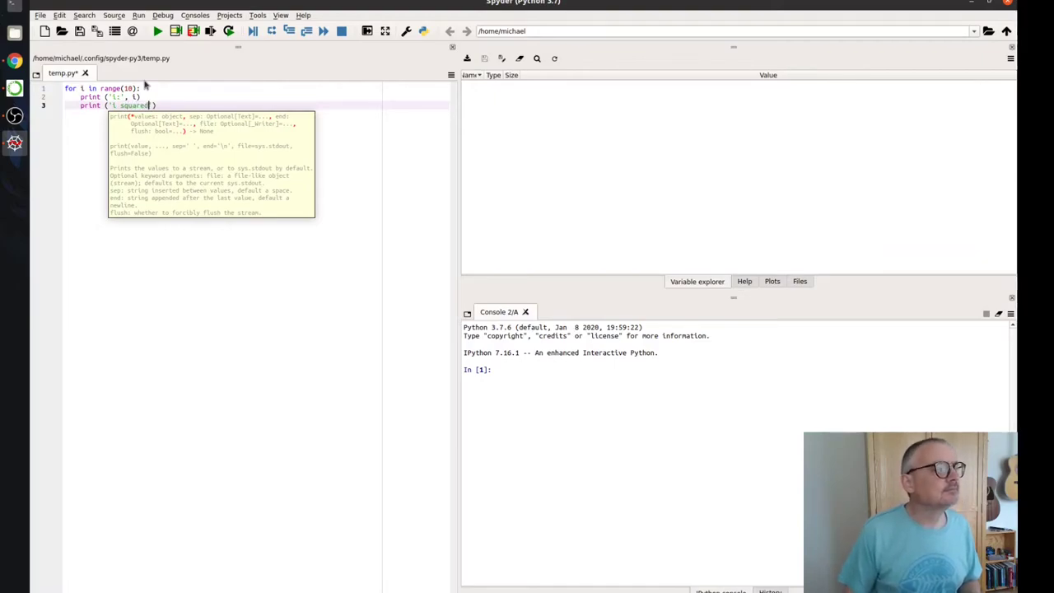
pyautogui.write("', i ")
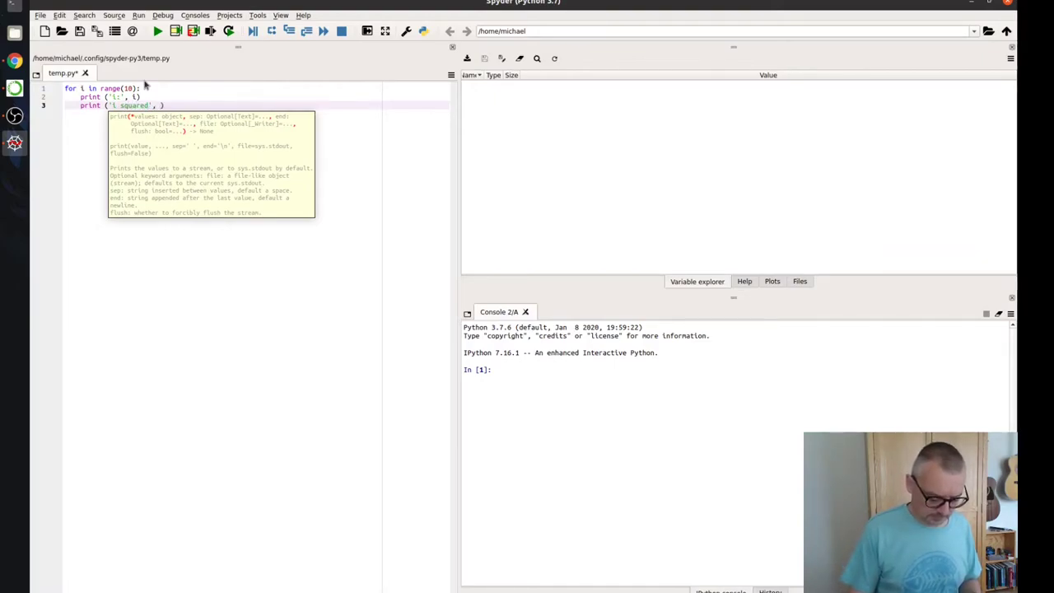
pyautogui.write('**')
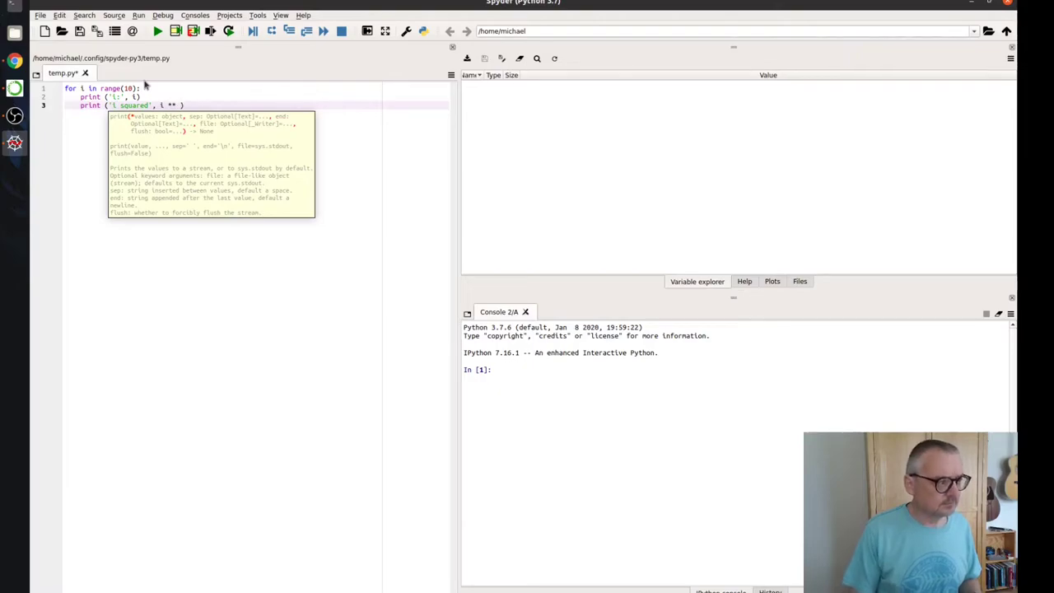
pyautogui.write(' 2')
pyautogui.press('Right')
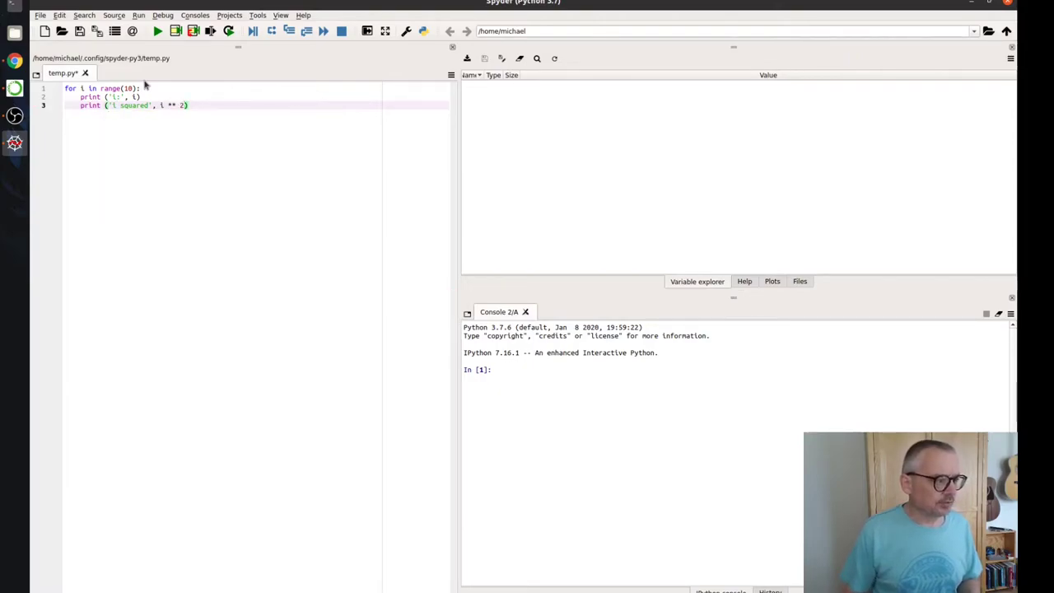
# Add print('i cubed', i ** 3) on line 4 and save temp.py.
pyautogui.press('Return')
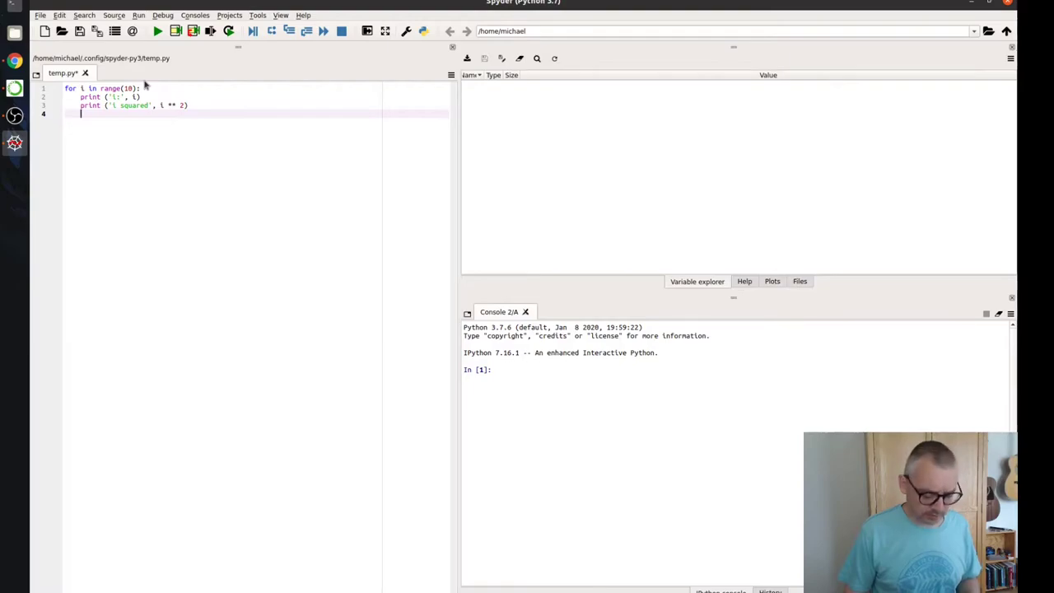
pyautogui.write('print')
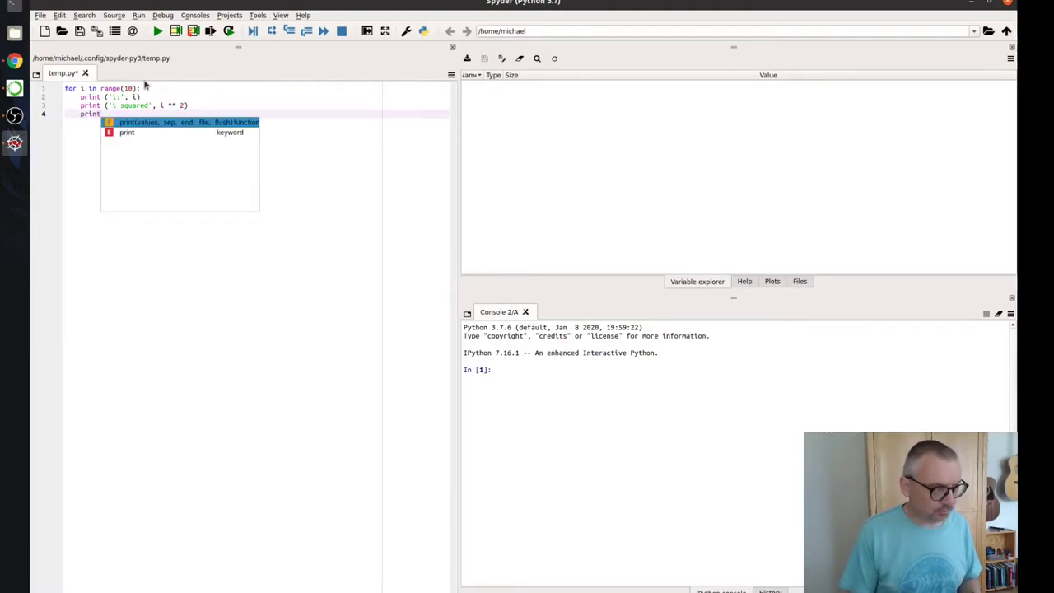
pyautogui.write(' (')
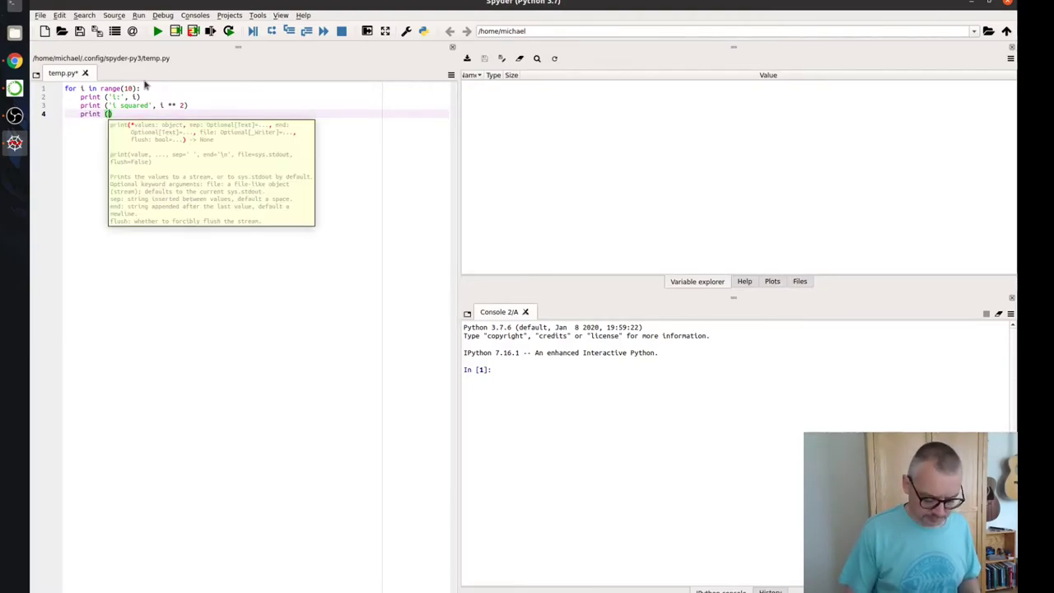
pyautogui.write("'i cubed")
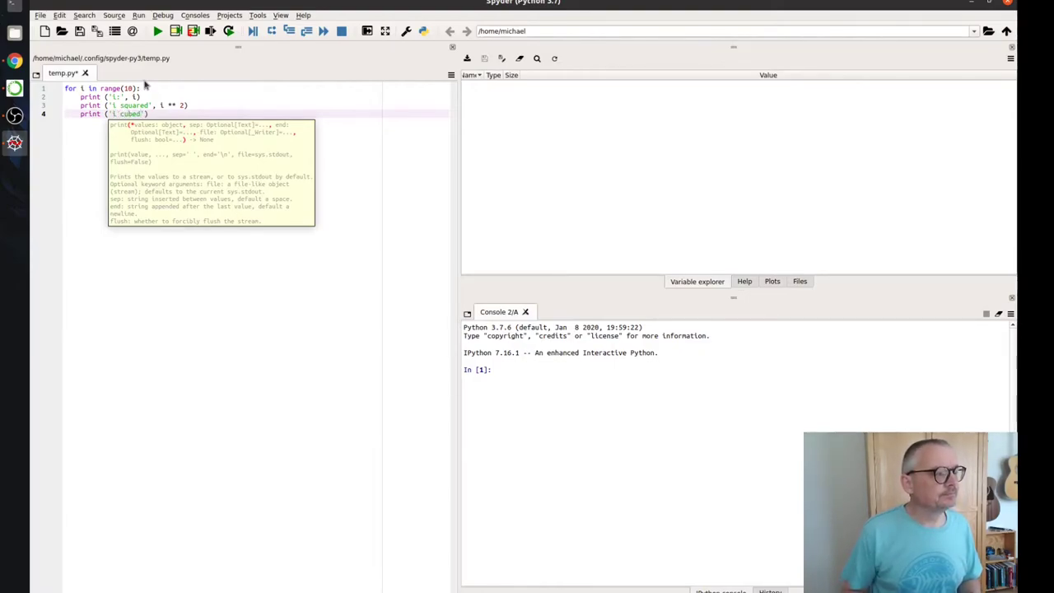
pyautogui.write("',")
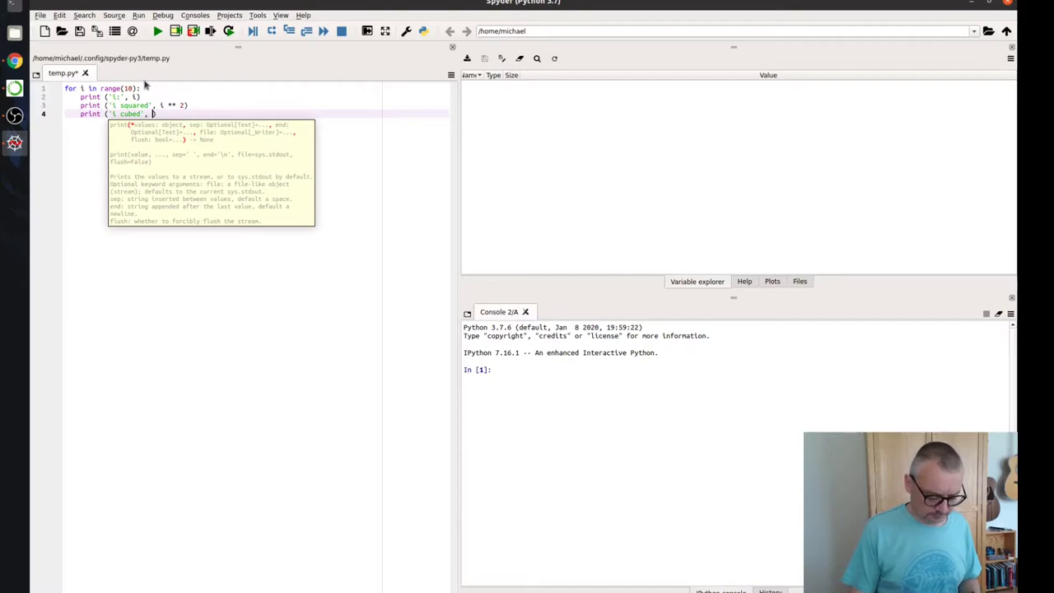
pyautogui.write(' ** 3')
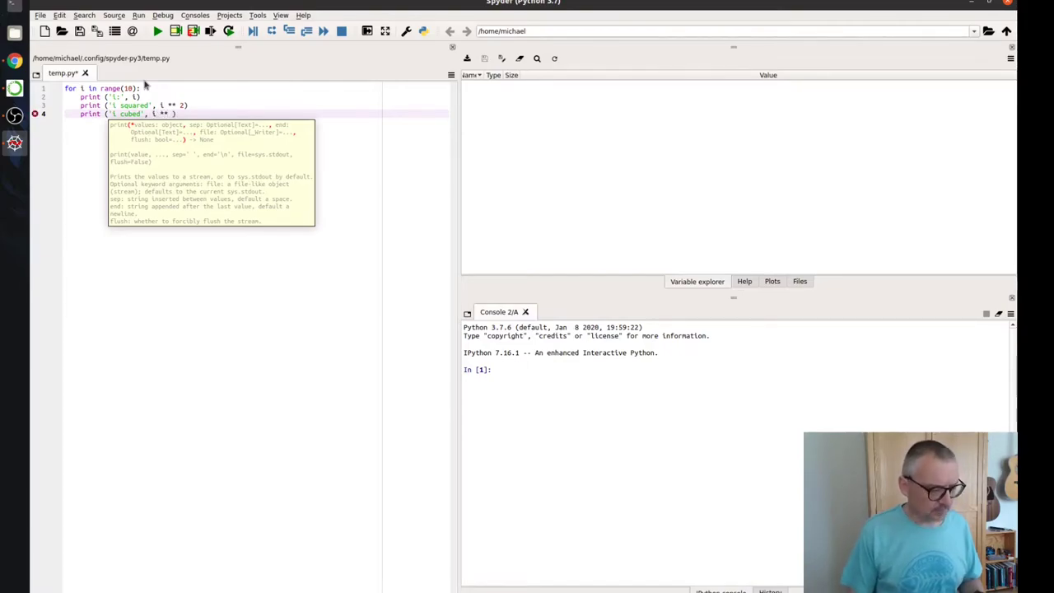
pyautogui.click(198, 112)
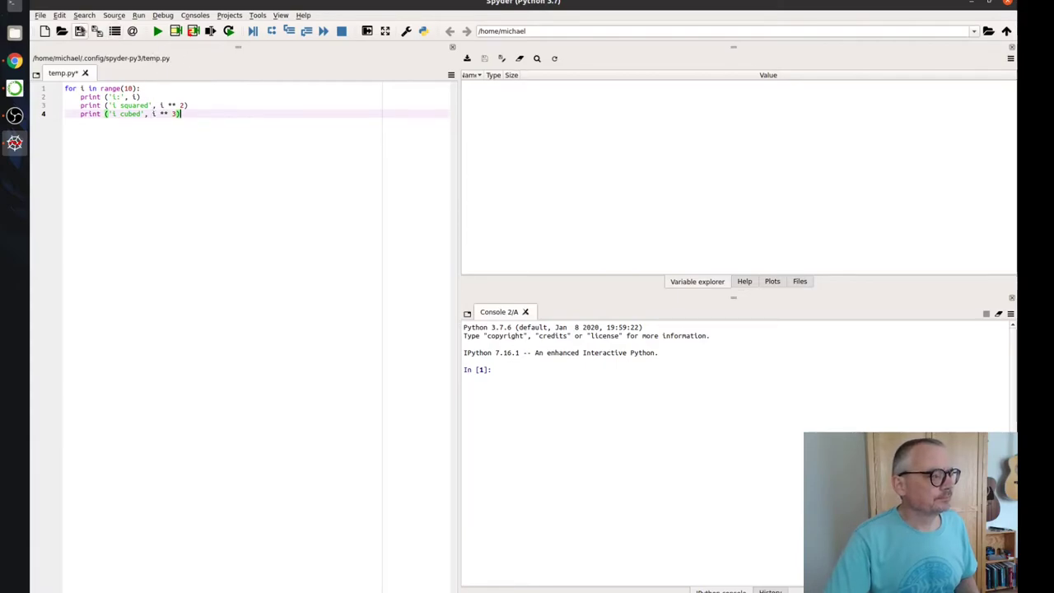
pyautogui.click(80, 32)
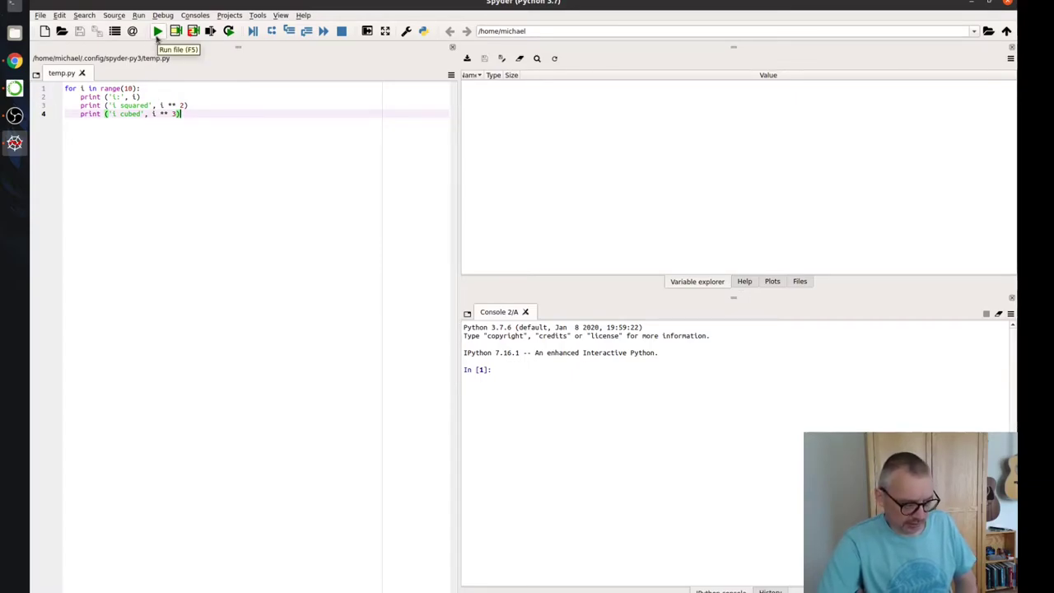
# Run temp.py to print i, i squared and i cubed for 0–9.
pyautogui.click(157, 31)
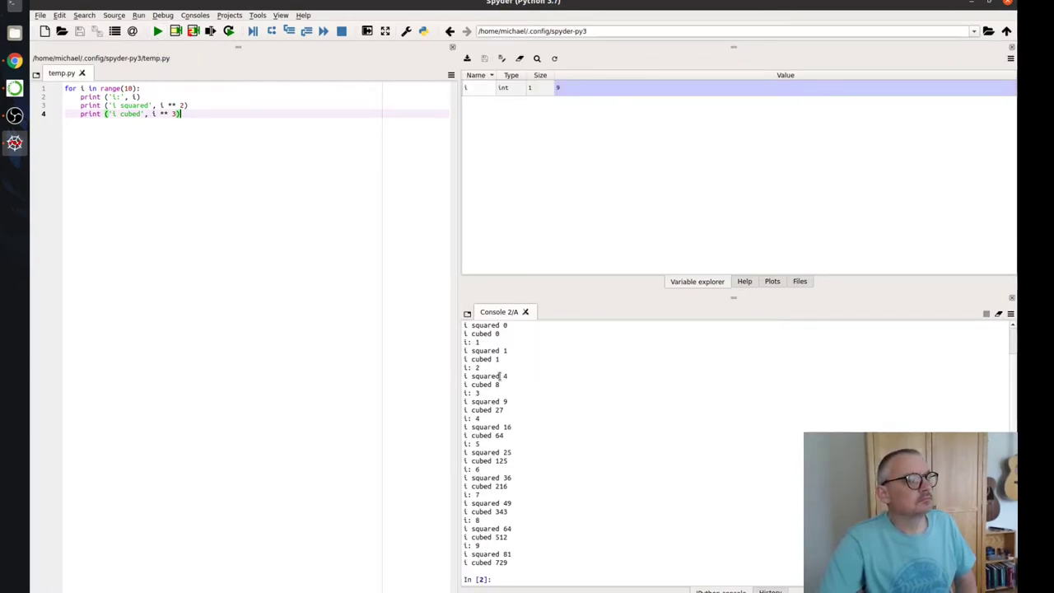
pyautogui.scroll(3, 513, 413)
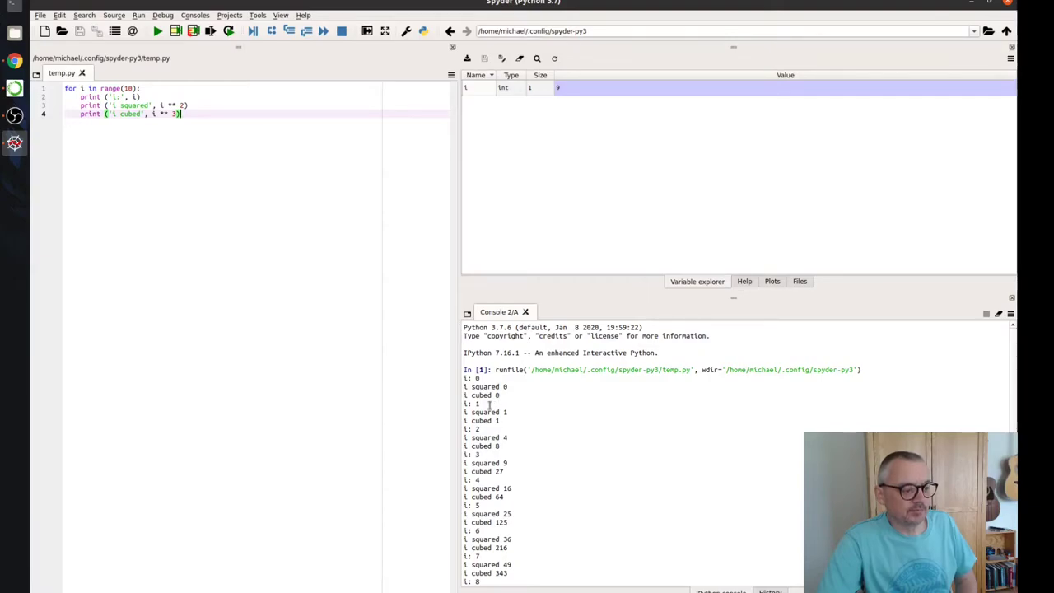
pyautogui.scroll(-4, 493, 399)
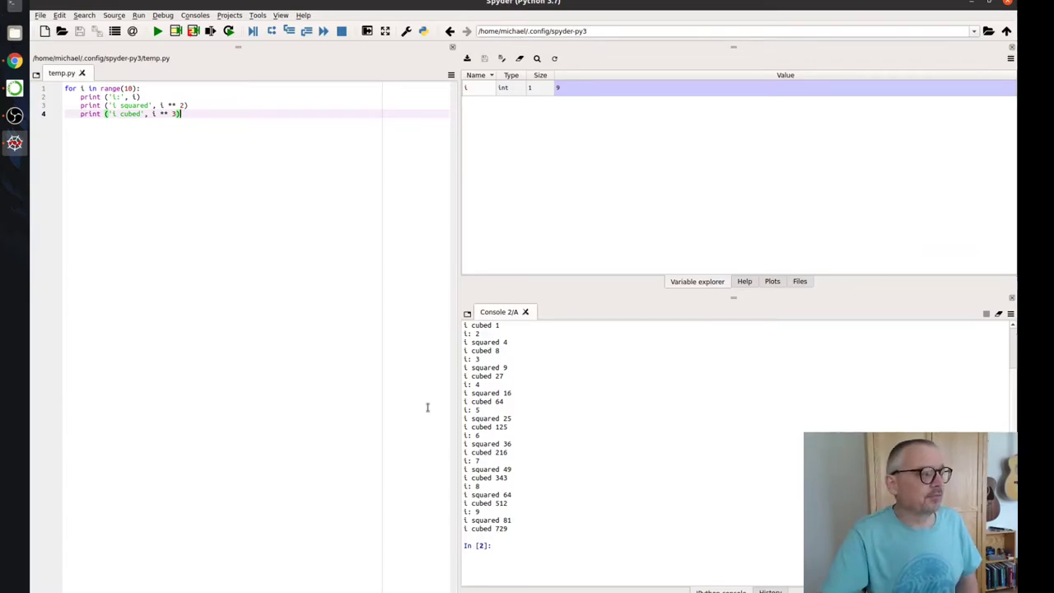
# Toggle the line 3 gutter breakpoint on and off, ending with it set on line 3.
pyautogui.click(49, 105)
pyautogui.click(47, 105)
pyautogui.click(47, 105)
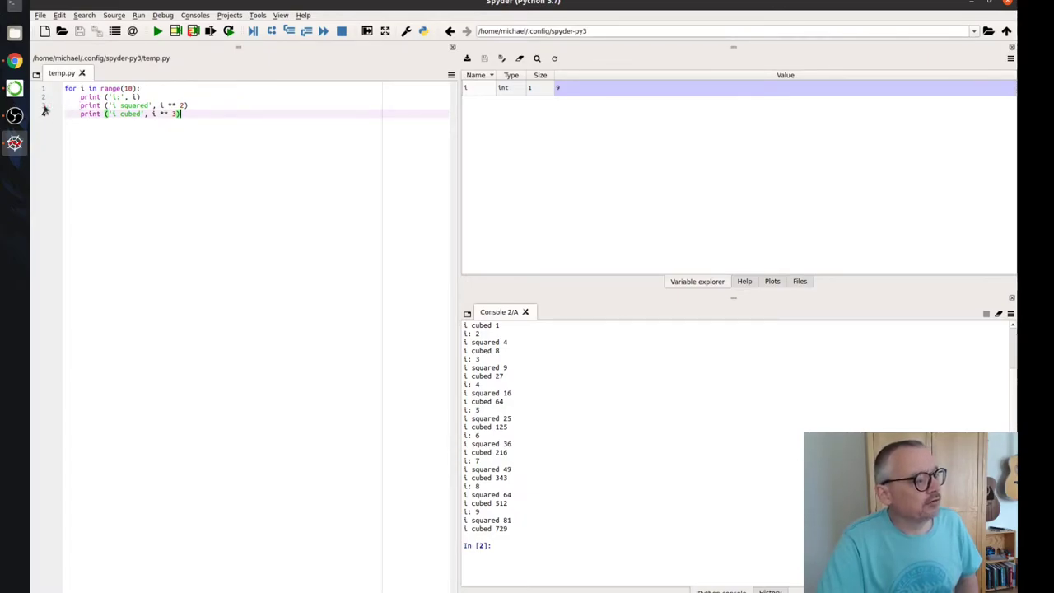
pyautogui.click(47, 114)
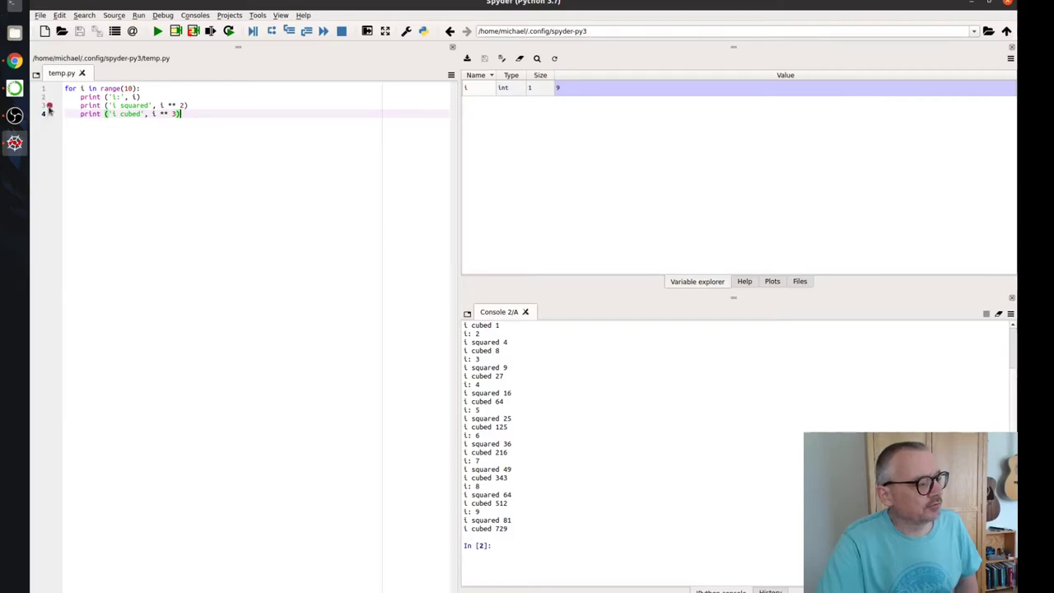
pyautogui.click(48, 106)
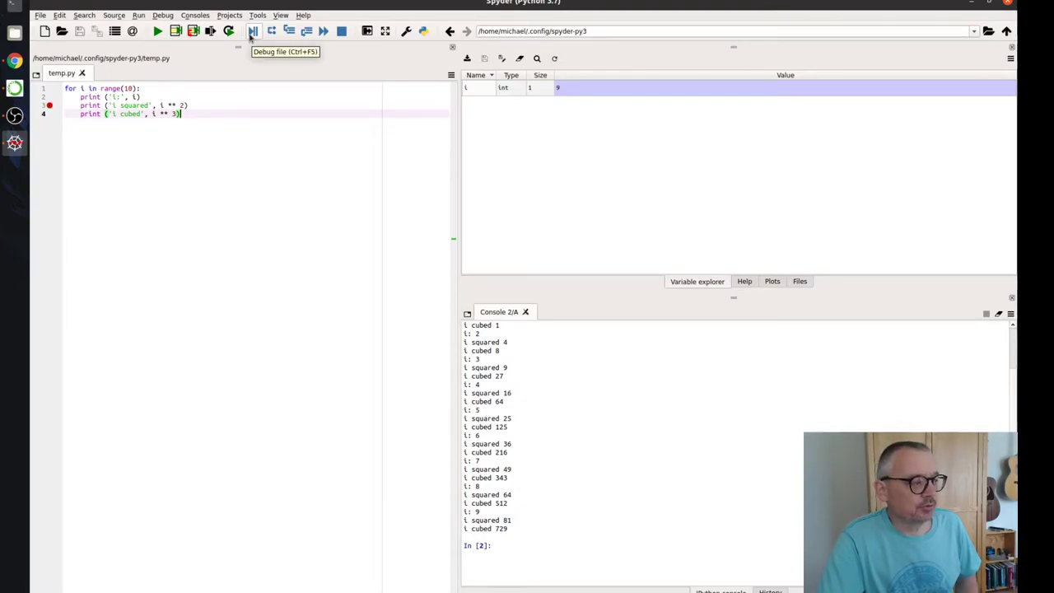
# Debug temp.py to the line 3 breakpoint and evaluate i and i * 10 at the ipdb prompt, both 0.
pyautogui.click(252, 32)
pyautogui.write('continue')
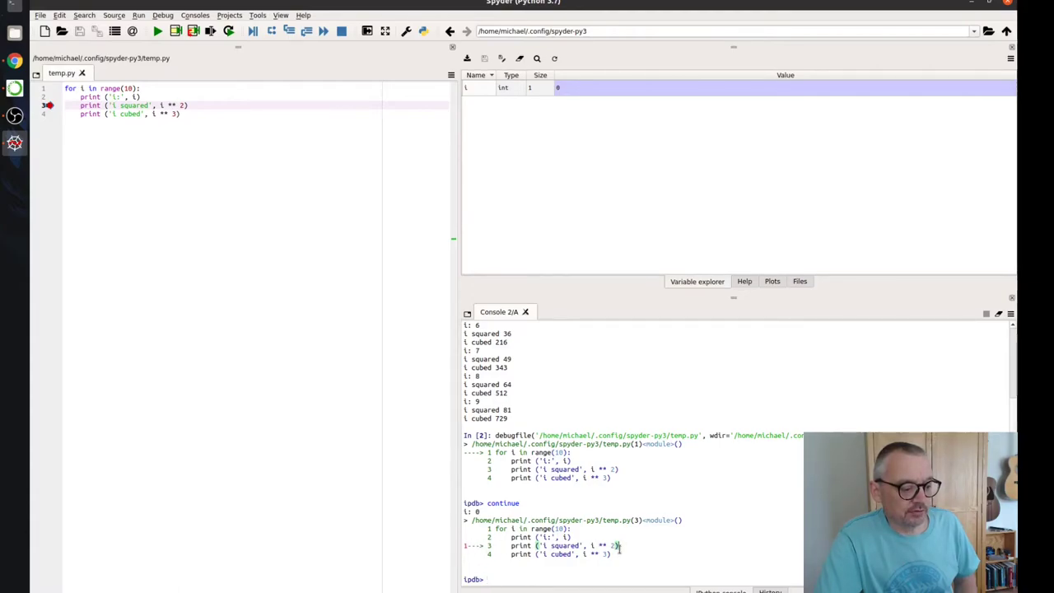
pyautogui.click(494, 580)
pyautogui.write('i')
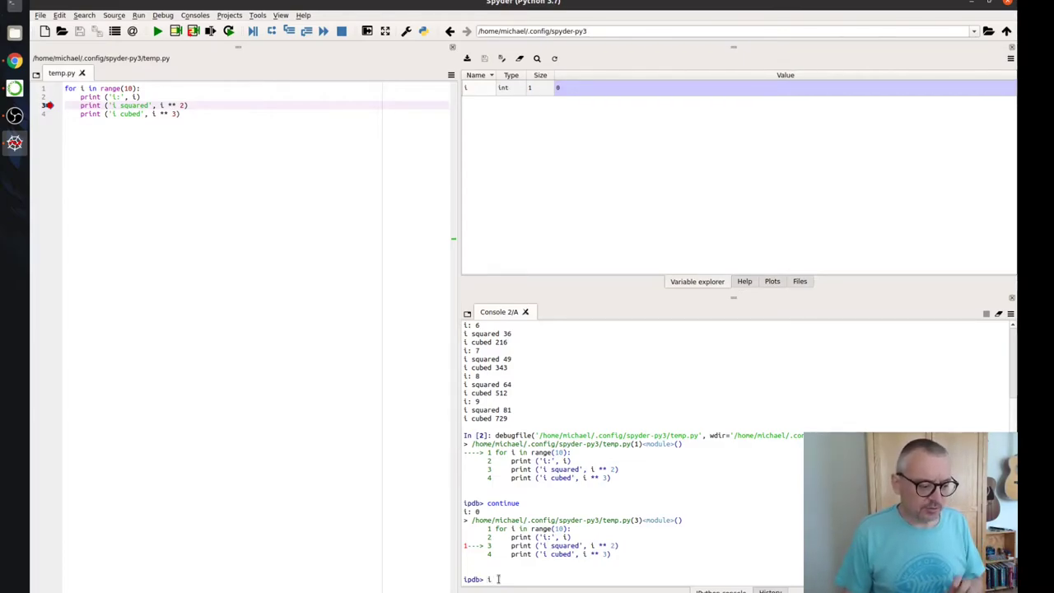
pyautogui.press('Return')
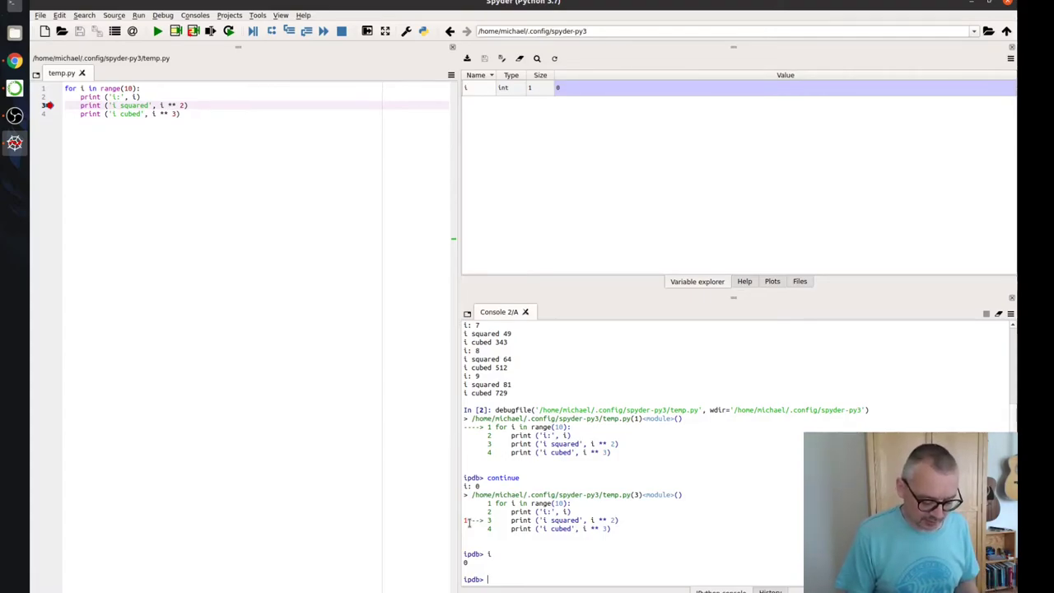
pyautogui.write('i * 10')
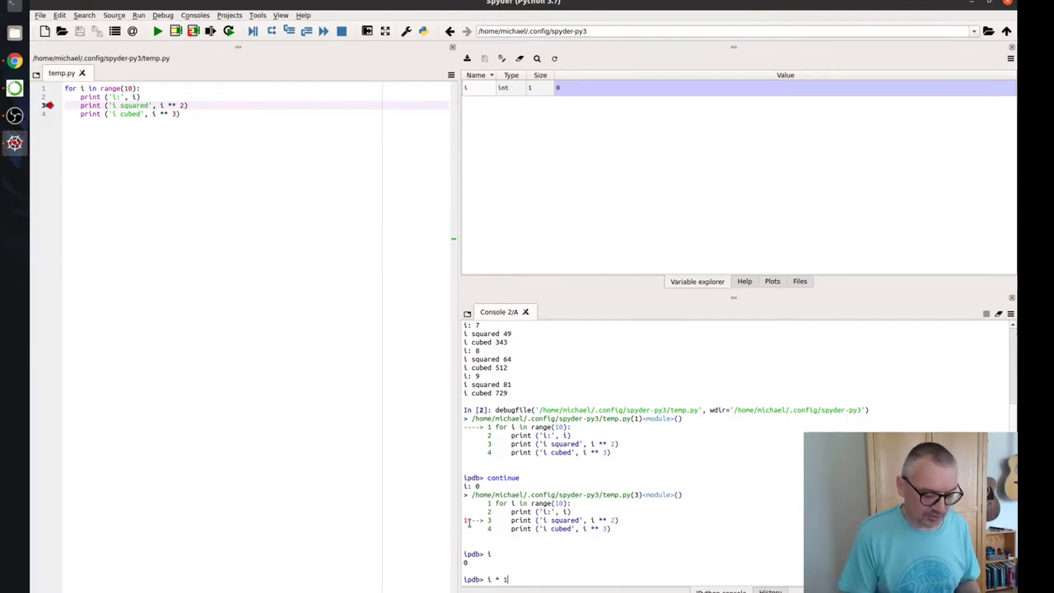
pyautogui.press('Return')
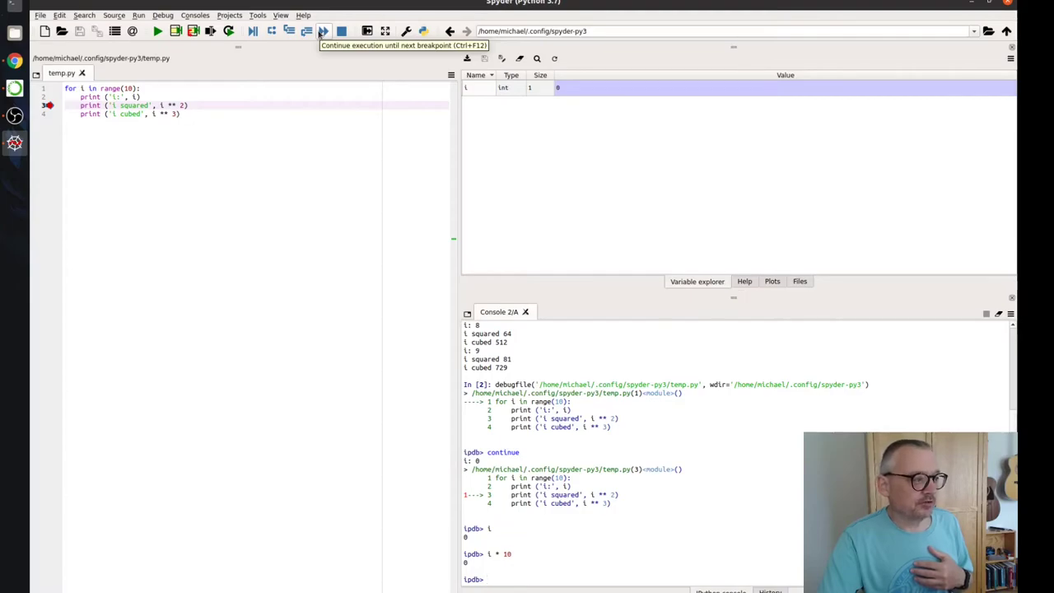
# Continue the debugger through three line 3 breakpoint stops.
pyautogui.click(322, 31)
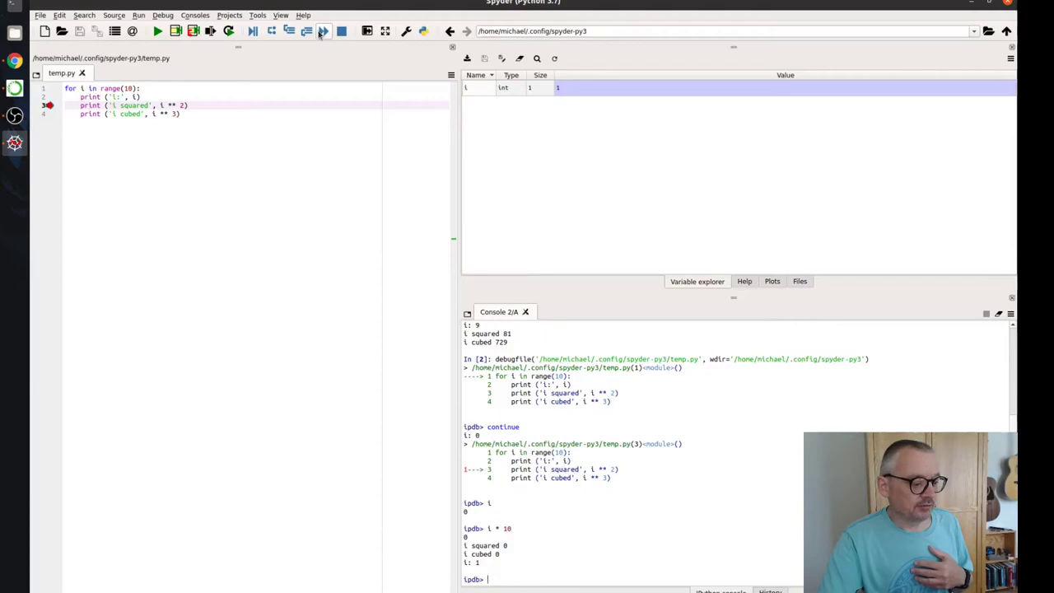
pyautogui.click(323, 31)
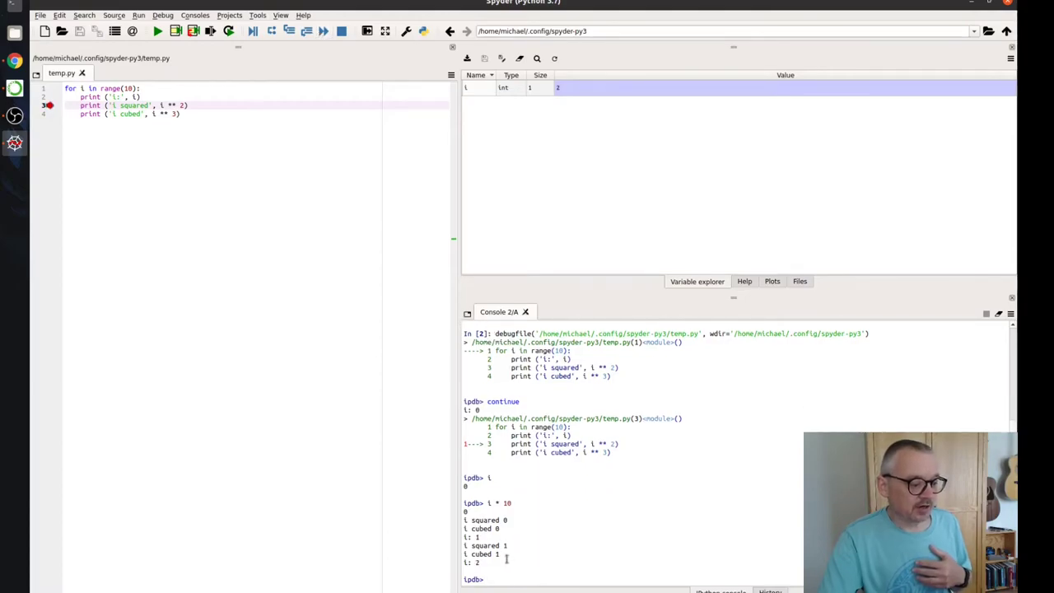
pyautogui.click(322, 32)
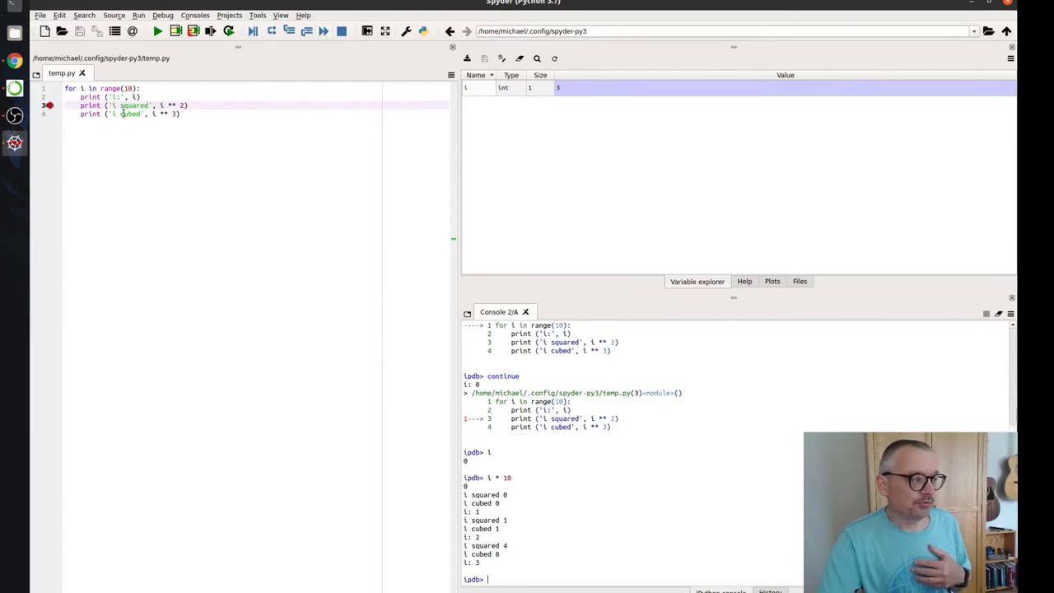
# Add a line 4 breakpoint and continue between lines 3 and 4 until i reaches 4.
pyautogui.click(49, 114)
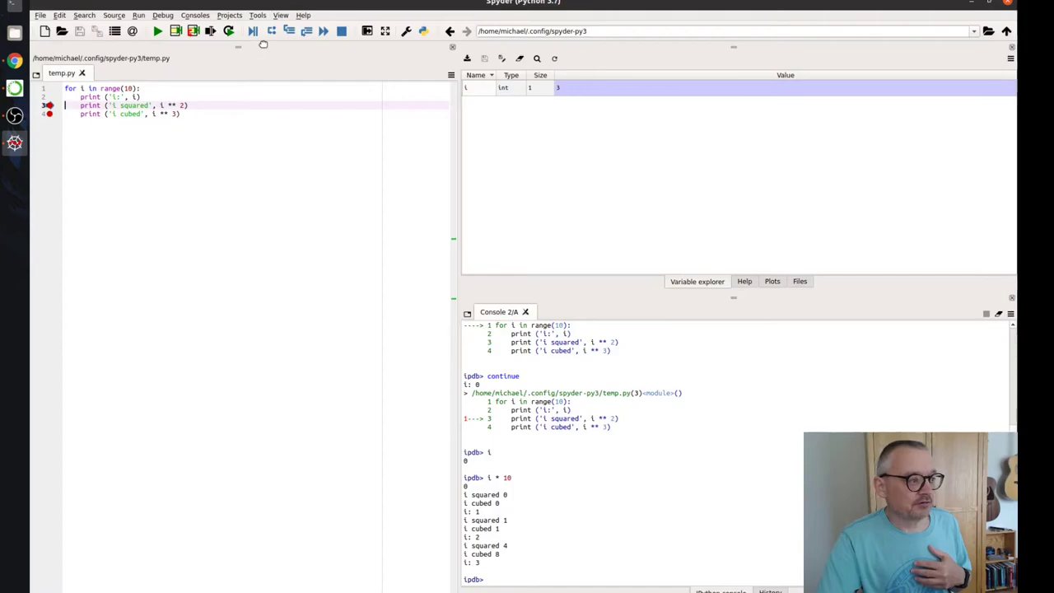
pyautogui.click(323, 31)
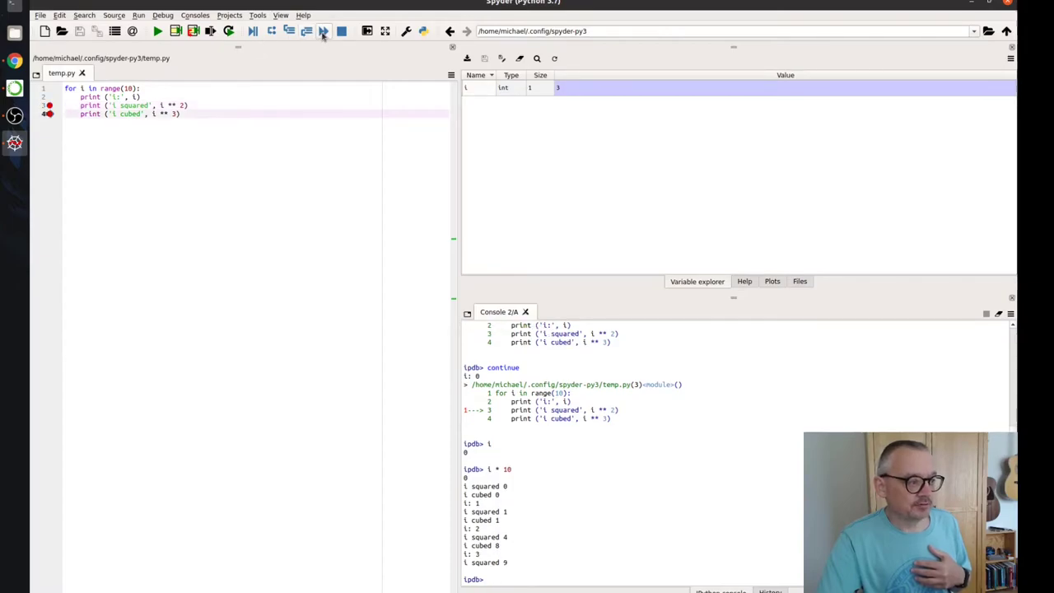
pyautogui.click(323, 32)
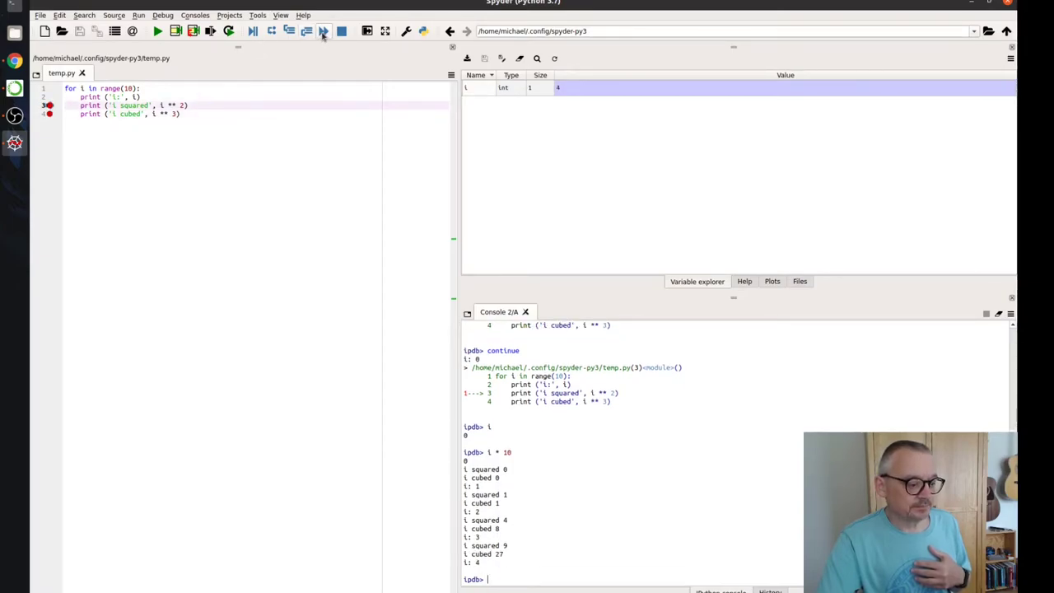
pyautogui.click(323, 31)
pyautogui.write('c')
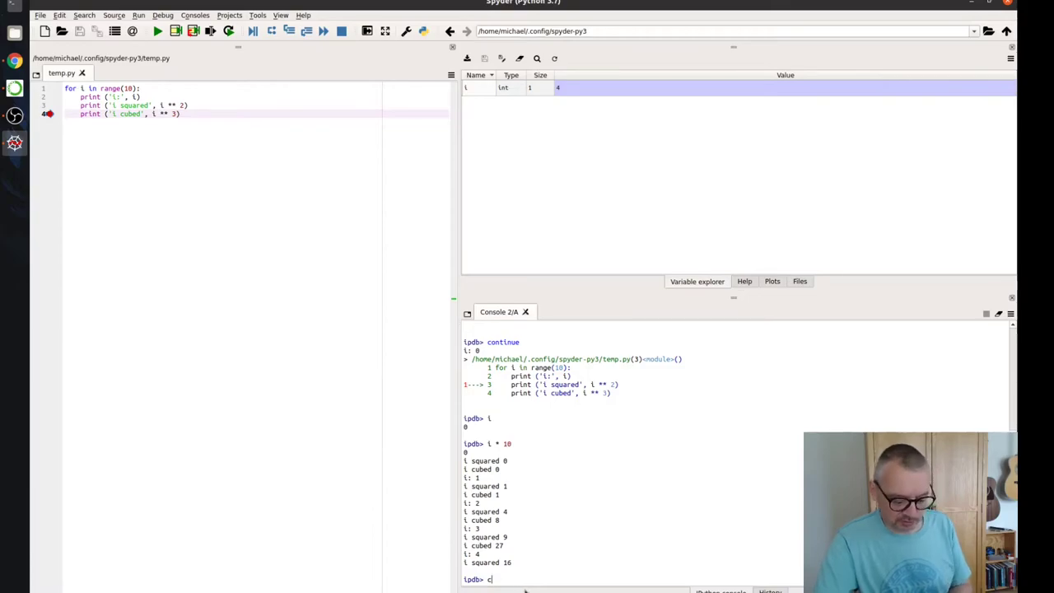
# Continue past the remaining stops, stop debugging, and rerun temp.py uninterrupted through 'i cubed 729'.
pyautogui.press('Return')
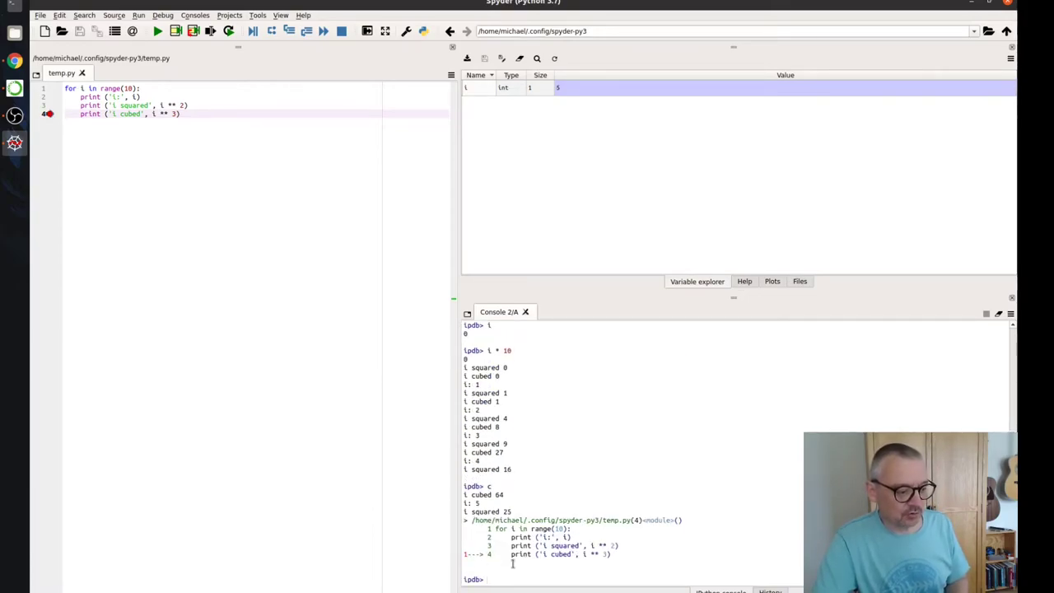
pyautogui.write('c')
pyautogui.press('Return')
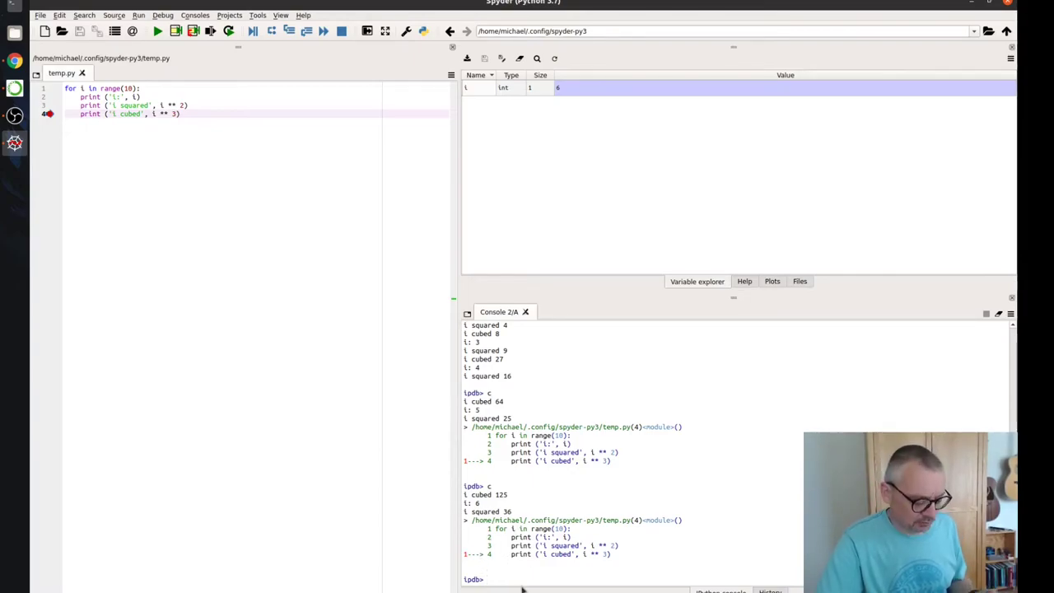
pyautogui.write('c')
pyautogui.press('Return')
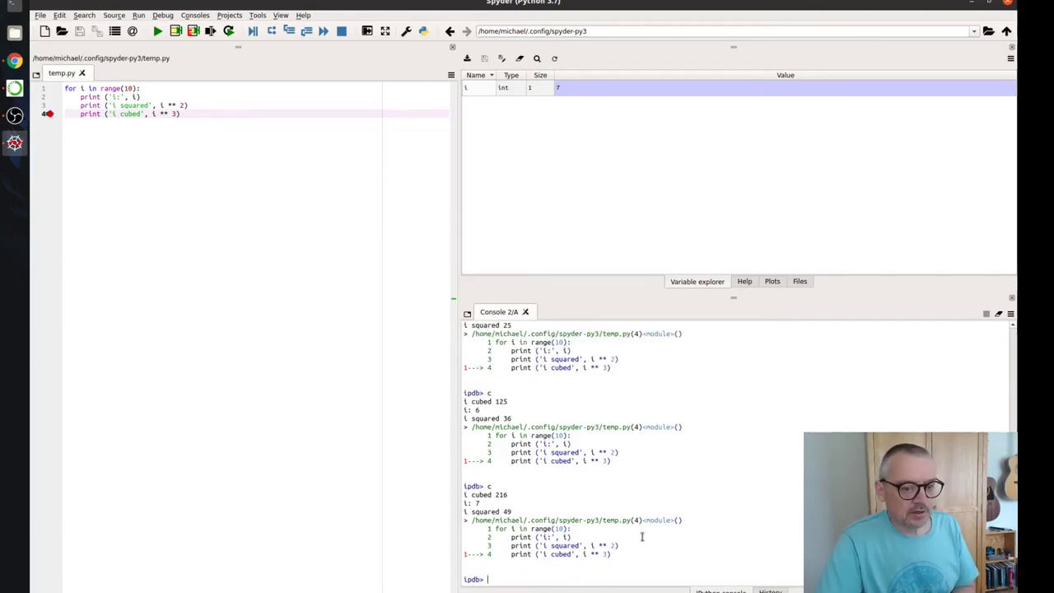
pyautogui.click(343, 31)
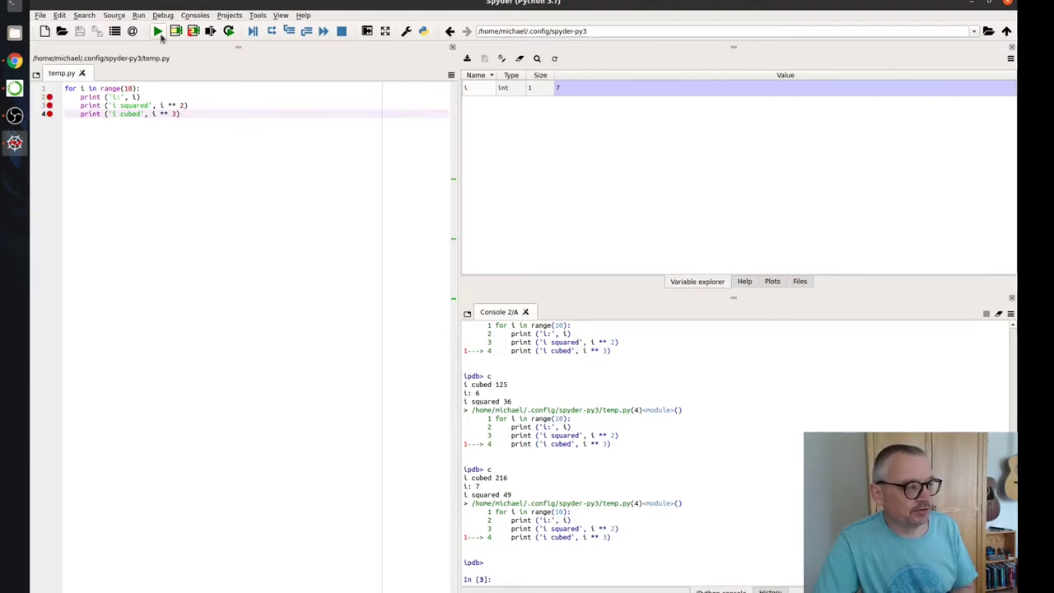
pyautogui.click(157, 31)
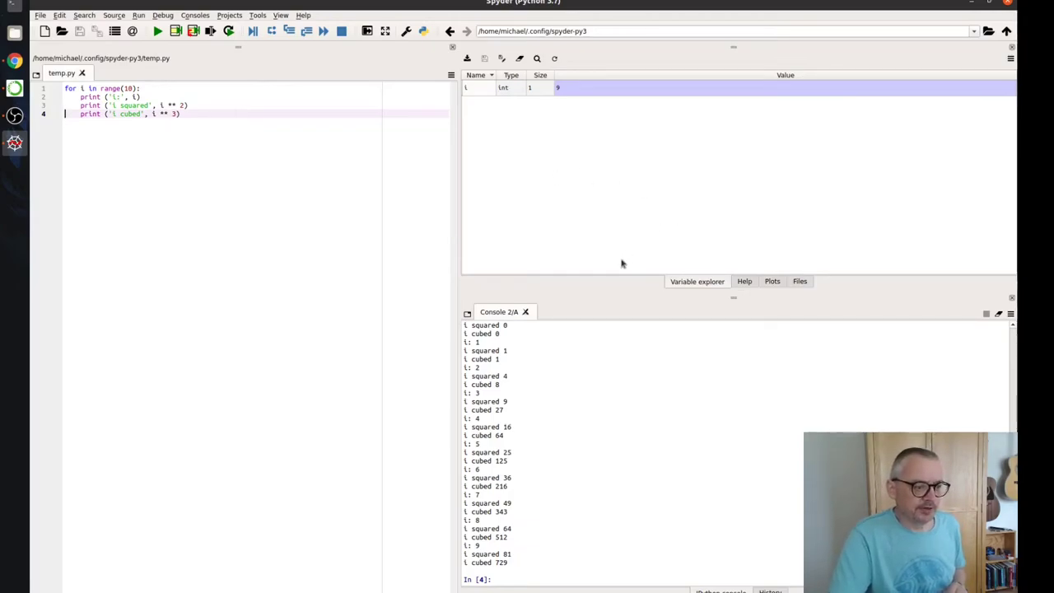
# Start a fresh console and replace the loop code with 'import pandas as pd'.
pyautogui.click(526, 312)
pyautogui.moveTo(225, 116); pyautogui.dragTo(57, 82)
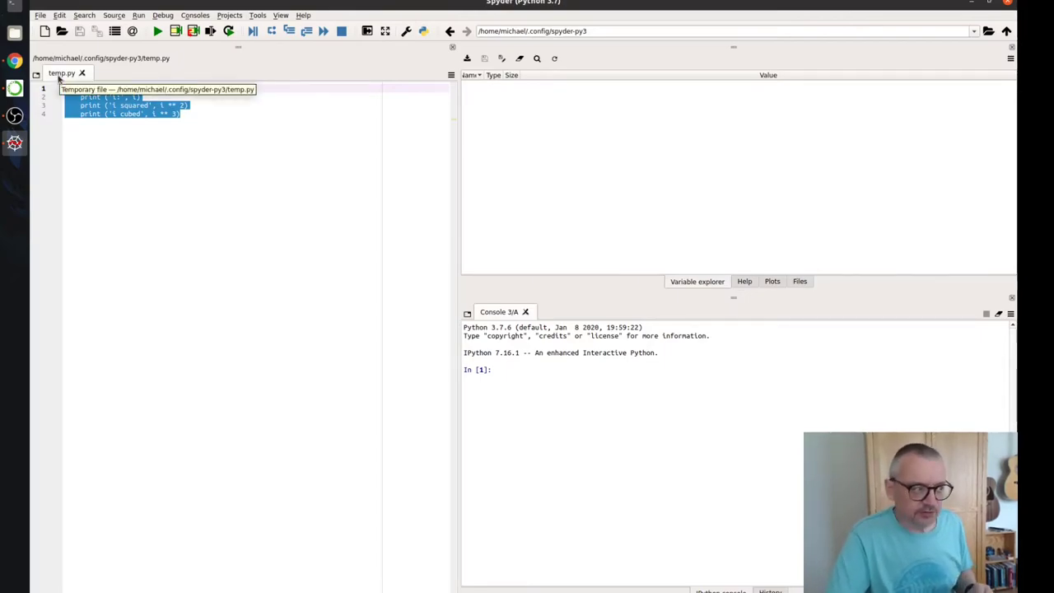
pyautogui.write('inp')
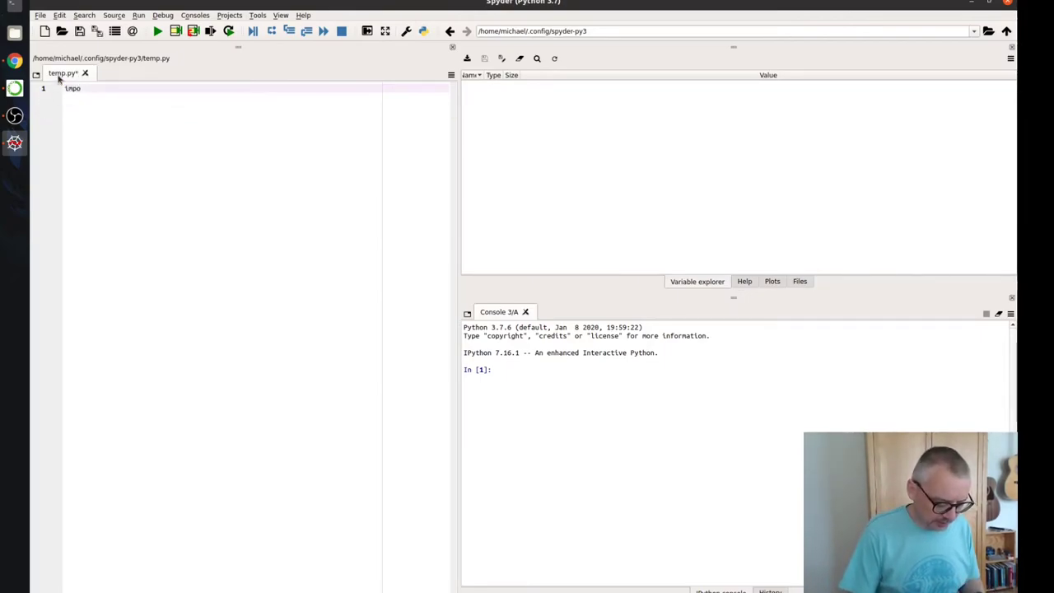
pyautogui.write('ort pandas ')
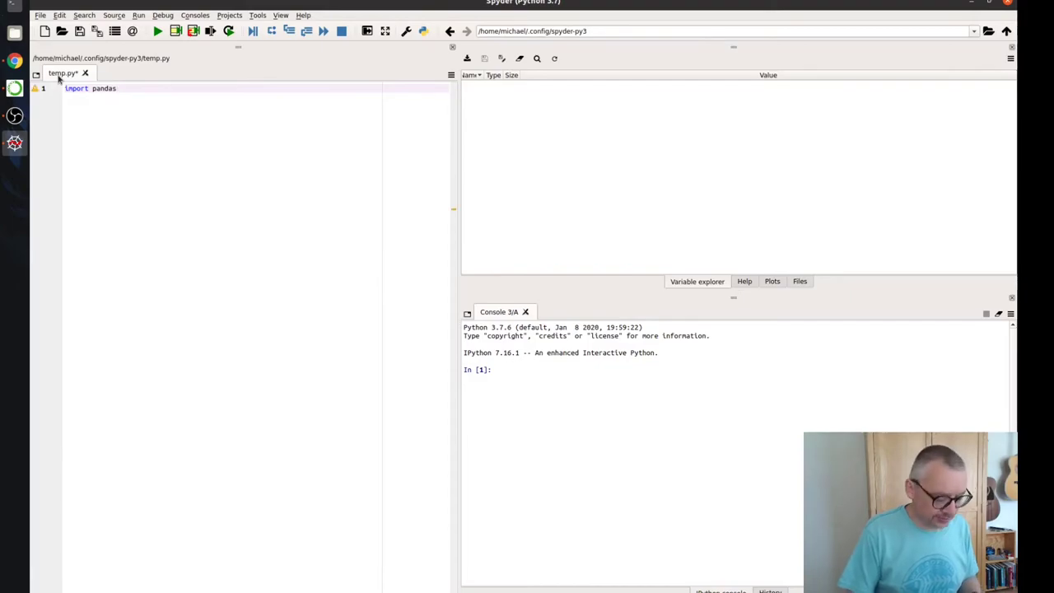
pyautogui.write('as pd')
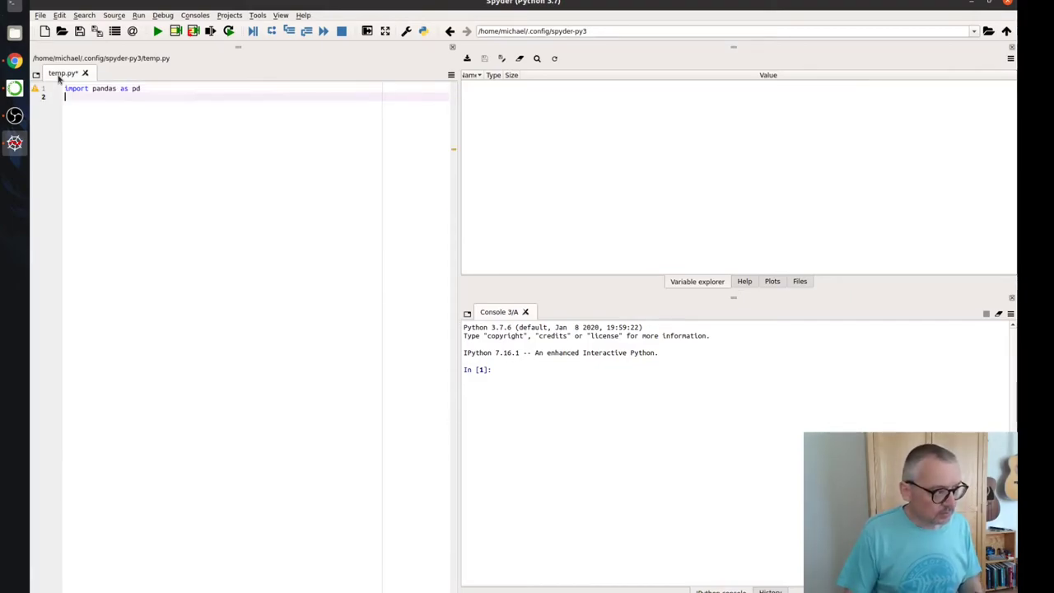
pyautogui.press('Return')
pyautogui.press('Return')
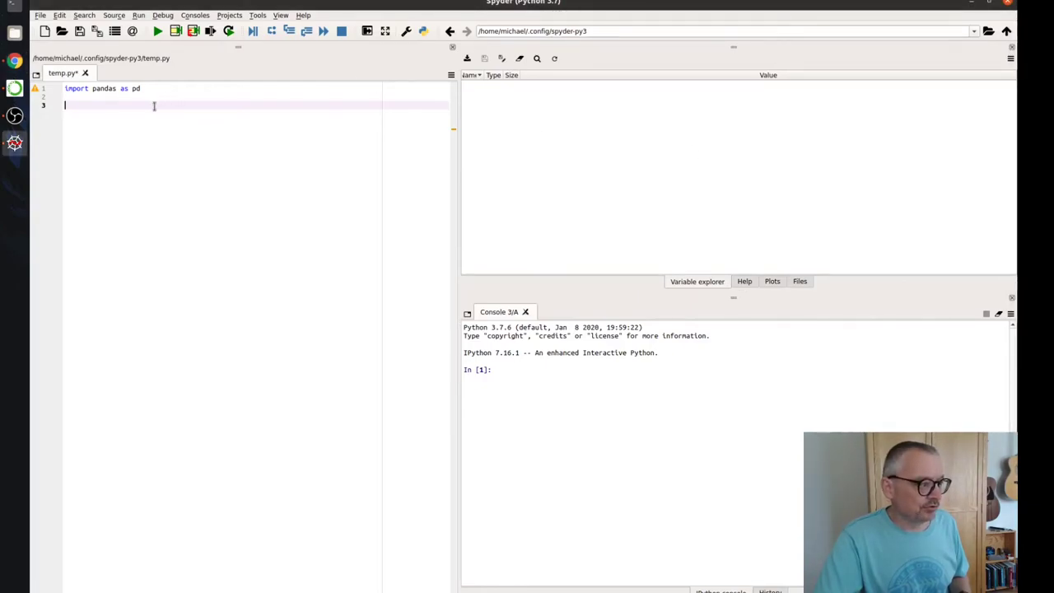
# Paste the address variable with the Titanic processed_data.csv URL and fix its indentation.
pyautogui.write("address = 'https://raw.githubusercontent.com/MichaelAllen1966/' + \\                 '1804_python_healthcare/master/titanic/data/processed_data.csv'")
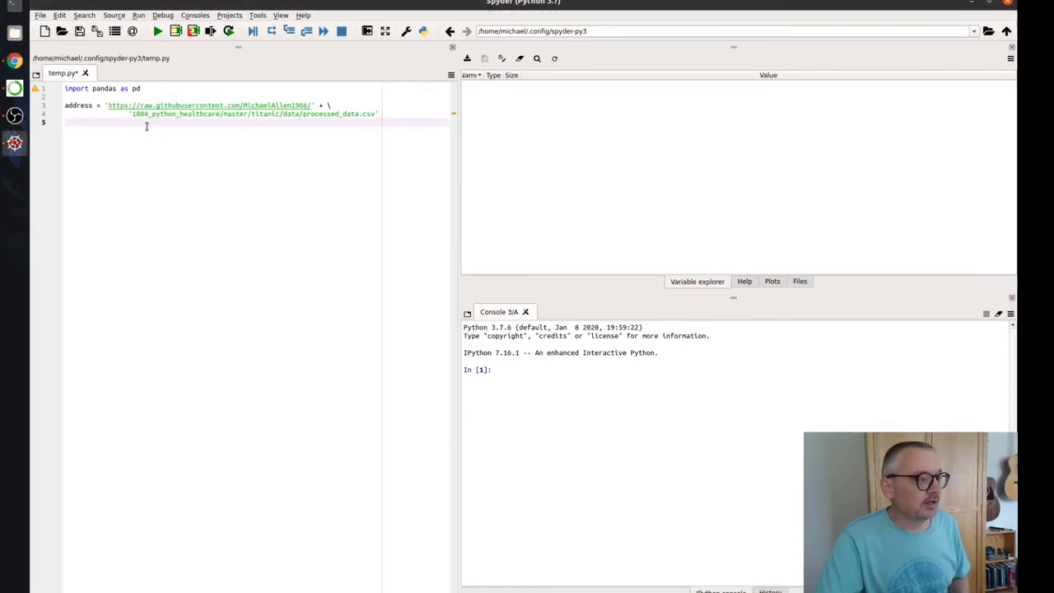
pyautogui.click(127, 115)
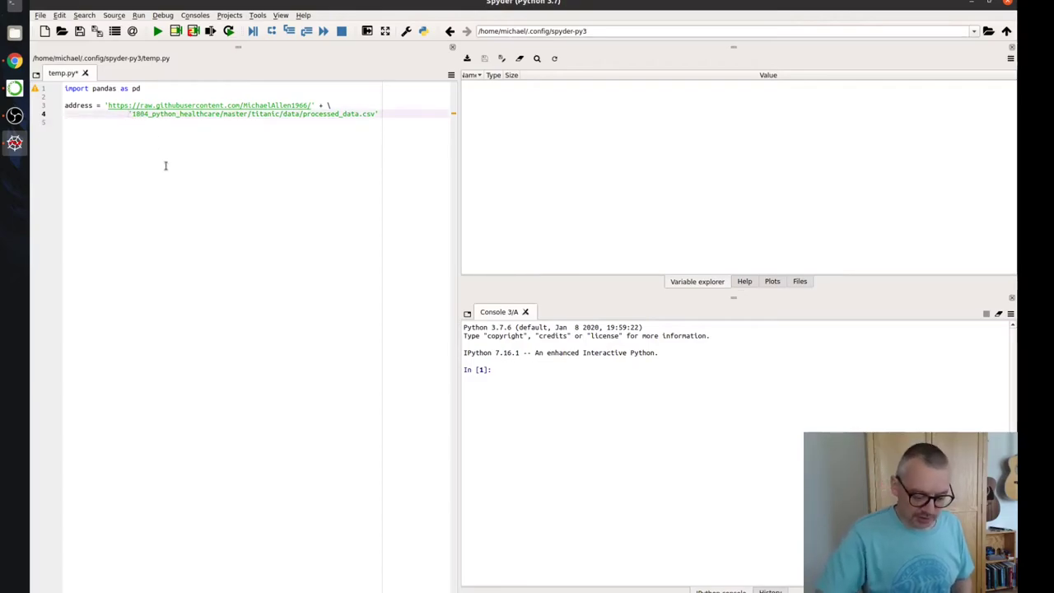
pyautogui.hotkey('shift', 'Tab')
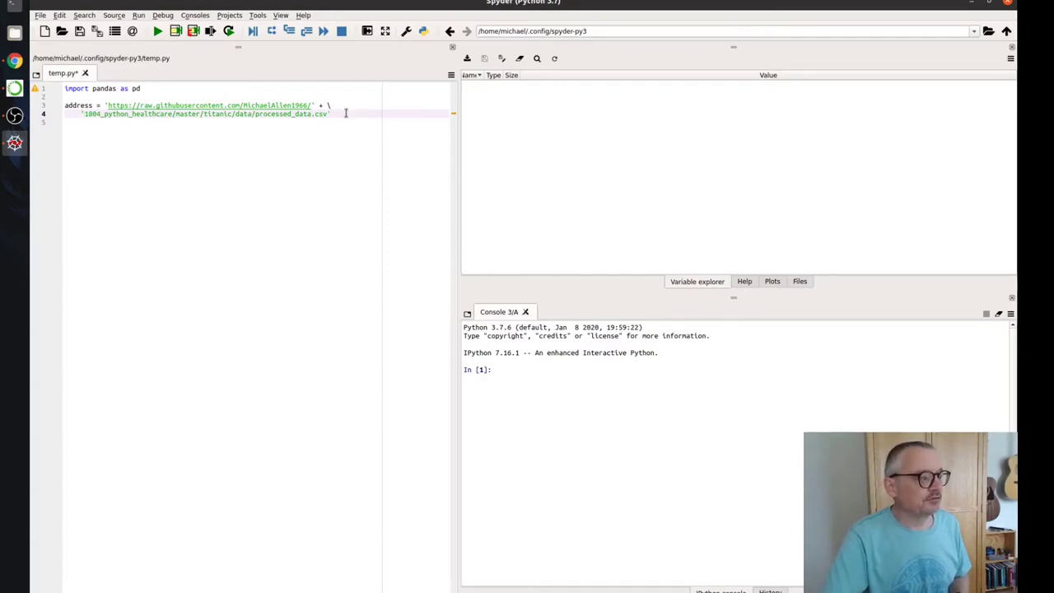
pyautogui.press('Return')
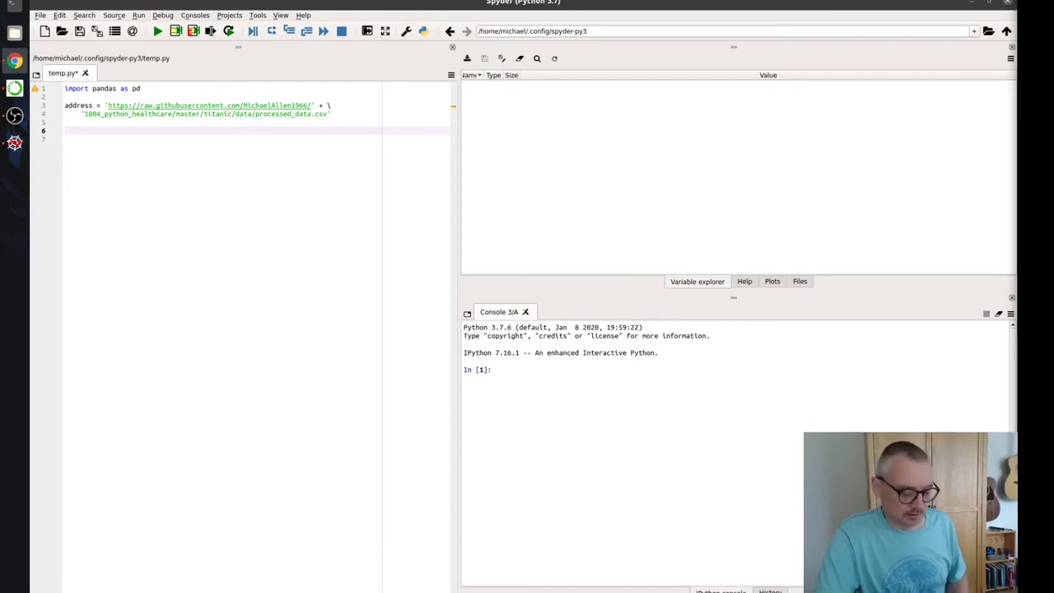
# Add data = pd.read_csv(address), run temp.py, and select the 891-by-26 data variable.
pyautogui.press('Return')
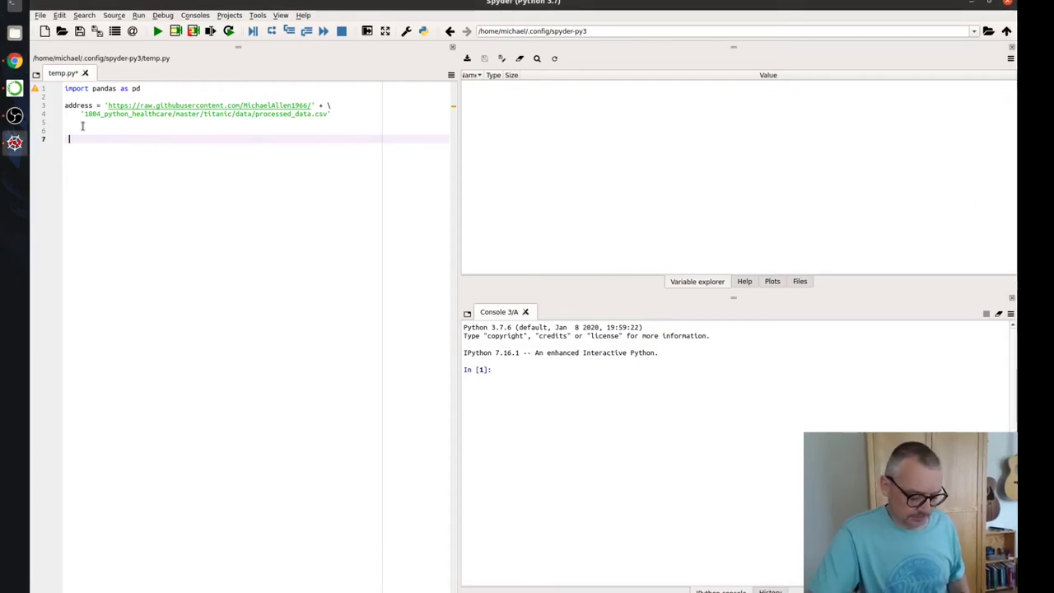
pyautogui.write('data = pd.read_csv(address)')
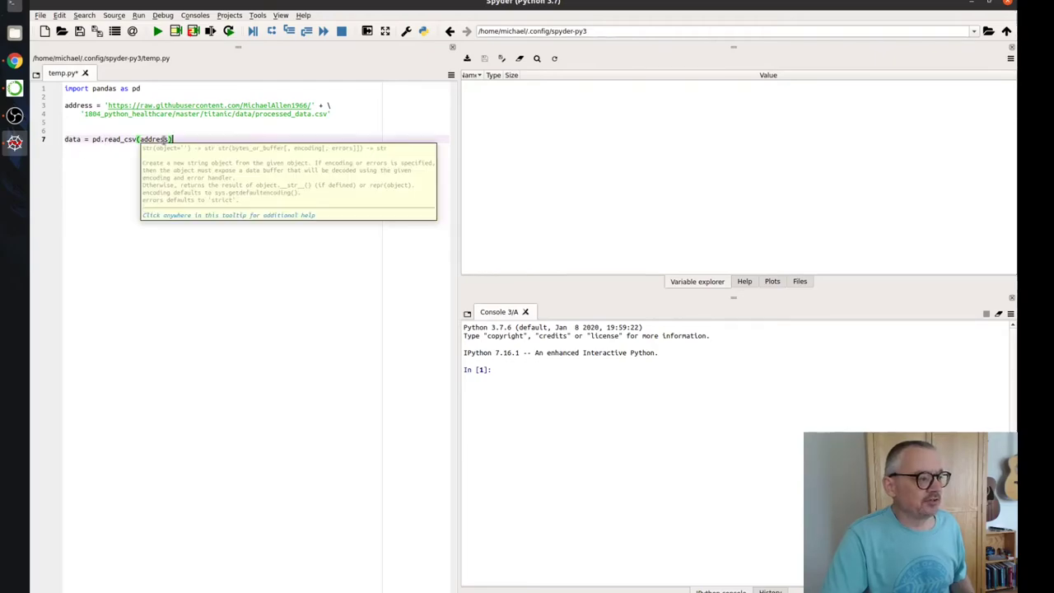
pyautogui.click(158, 31)
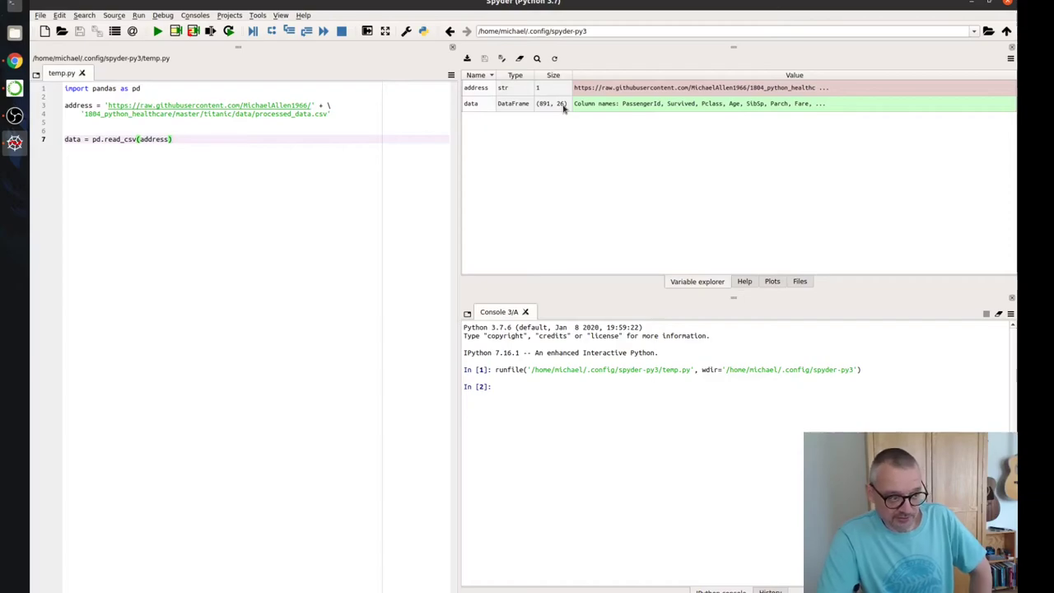
pyautogui.click(474, 104)
# Open data as an enlarged table, sort by Parch, Age, Pclass and PassengerId, then close it.
pyautogui.doubleClick(475, 110)
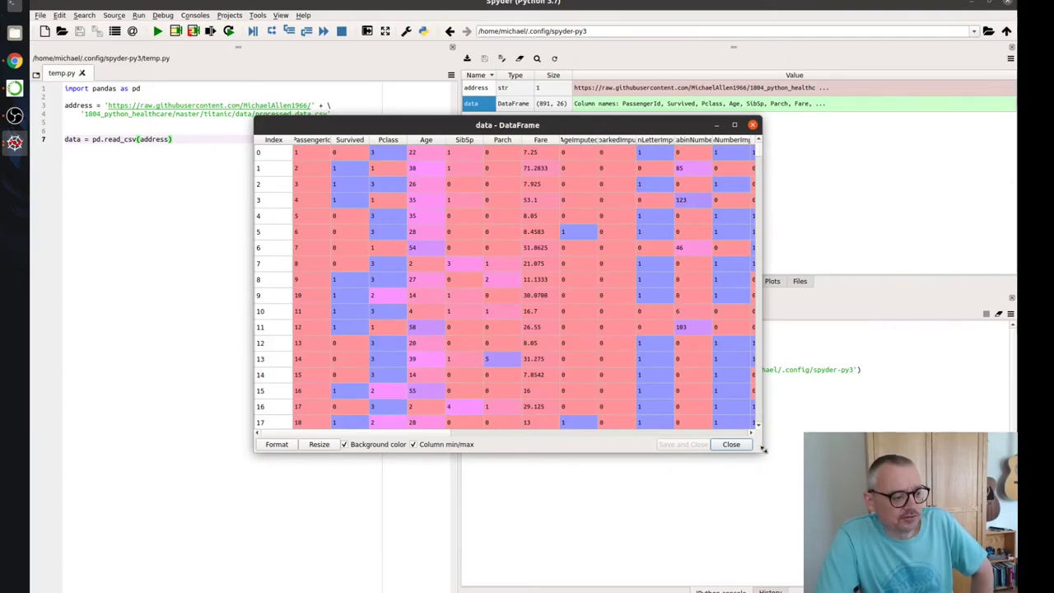
pyautogui.moveTo(763, 449); pyautogui.dragTo(856, 501)
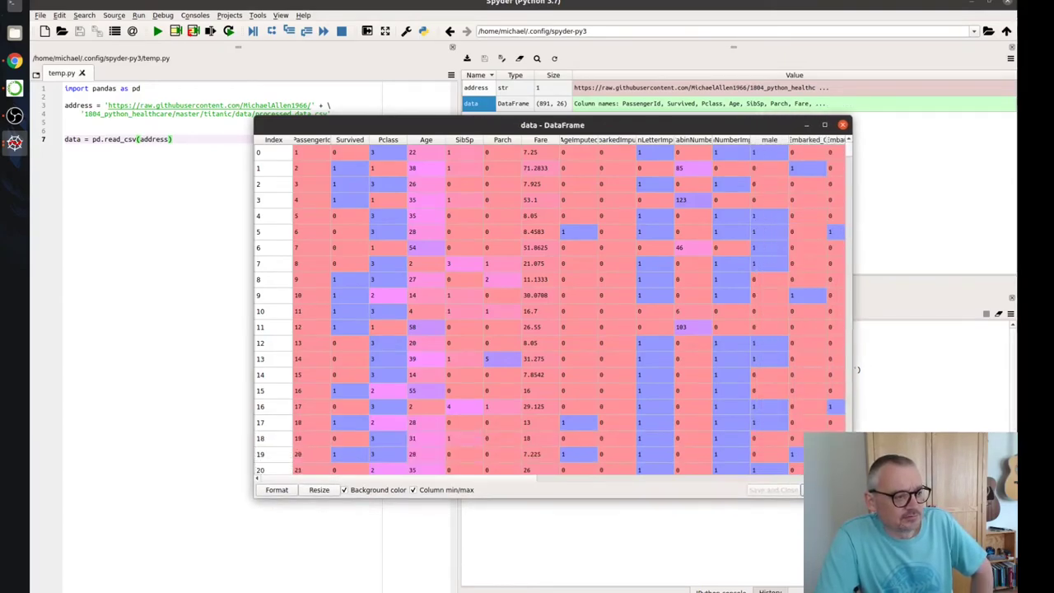
pyautogui.click(504, 140)
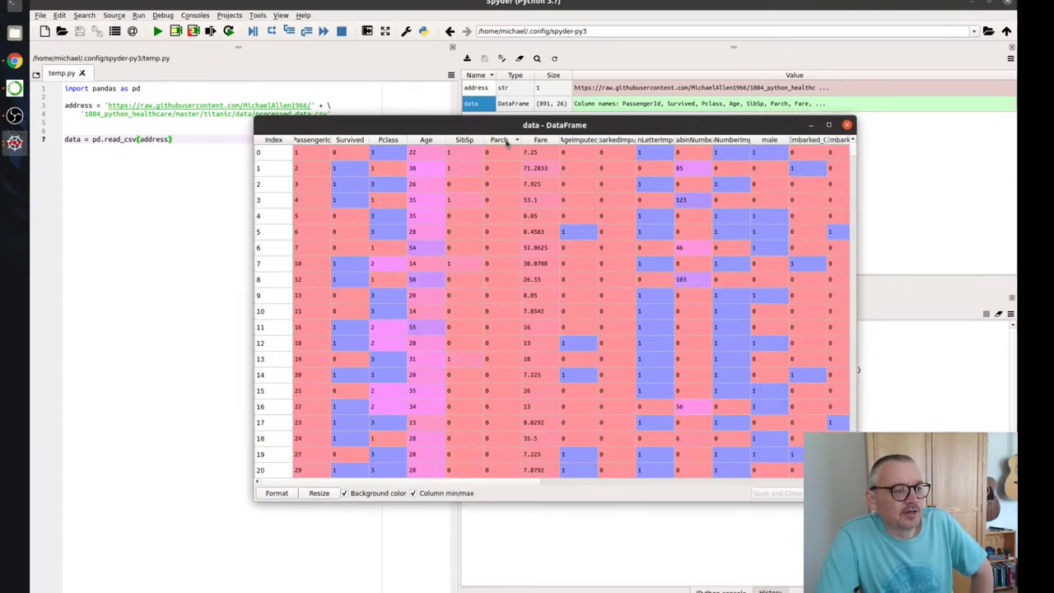
pyautogui.click(458, 141)
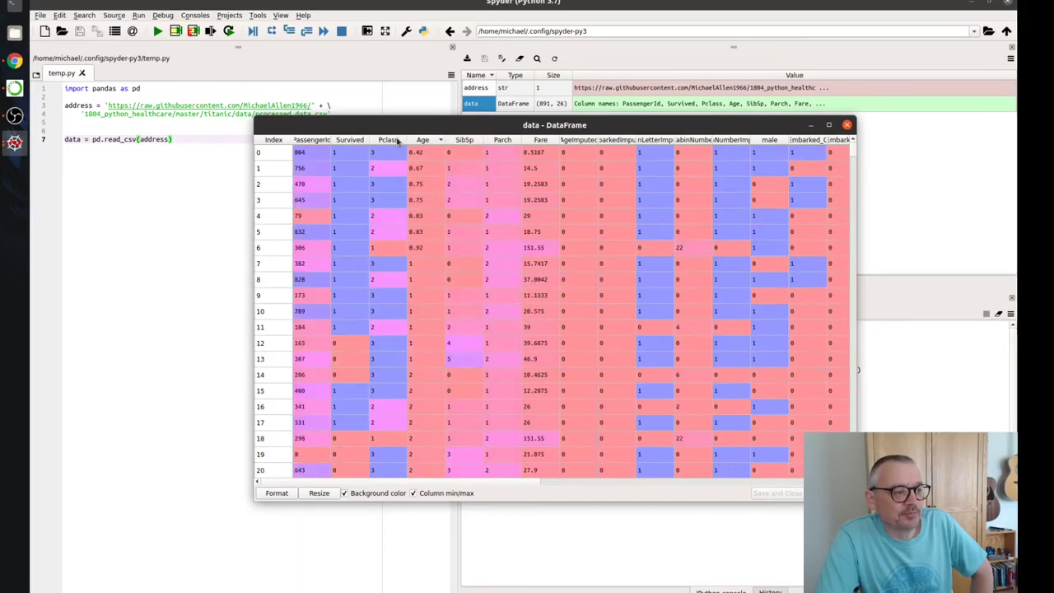
pyautogui.click(398, 140)
pyautogui.click(354, 141)
pyautogui.click(319, 142)
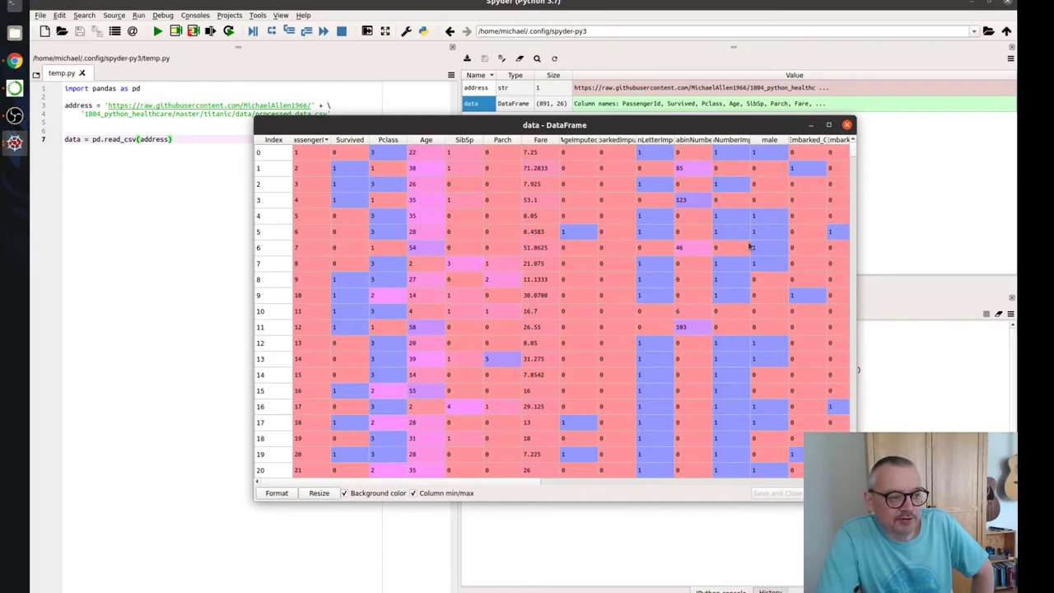
pyautogui.click(847, 125)
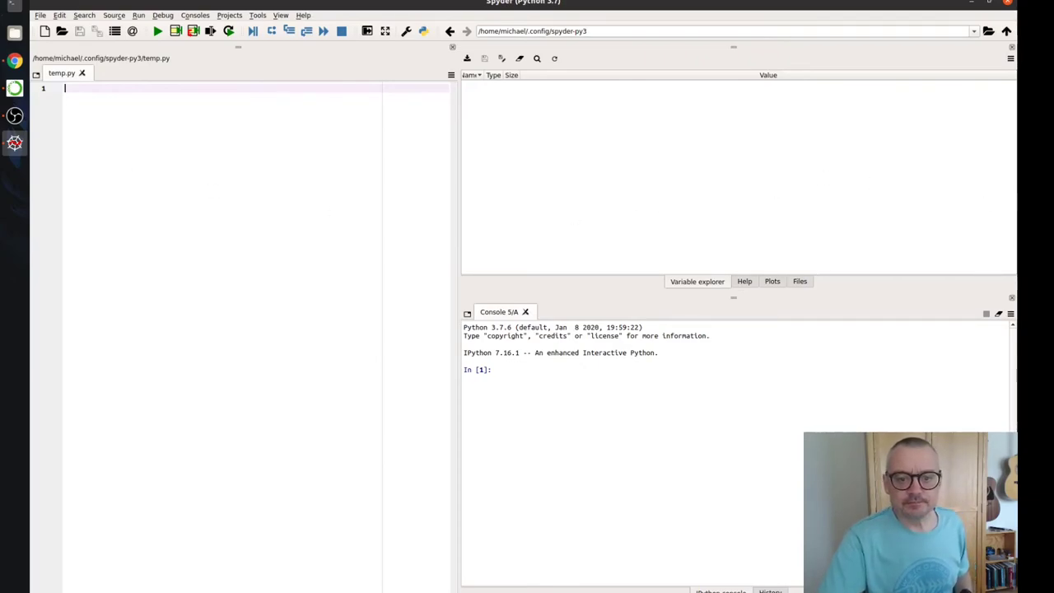
# Paste the matplotlib.pyplot import into temp.py and view its documentation.
pyautogui.click(1041, 208)
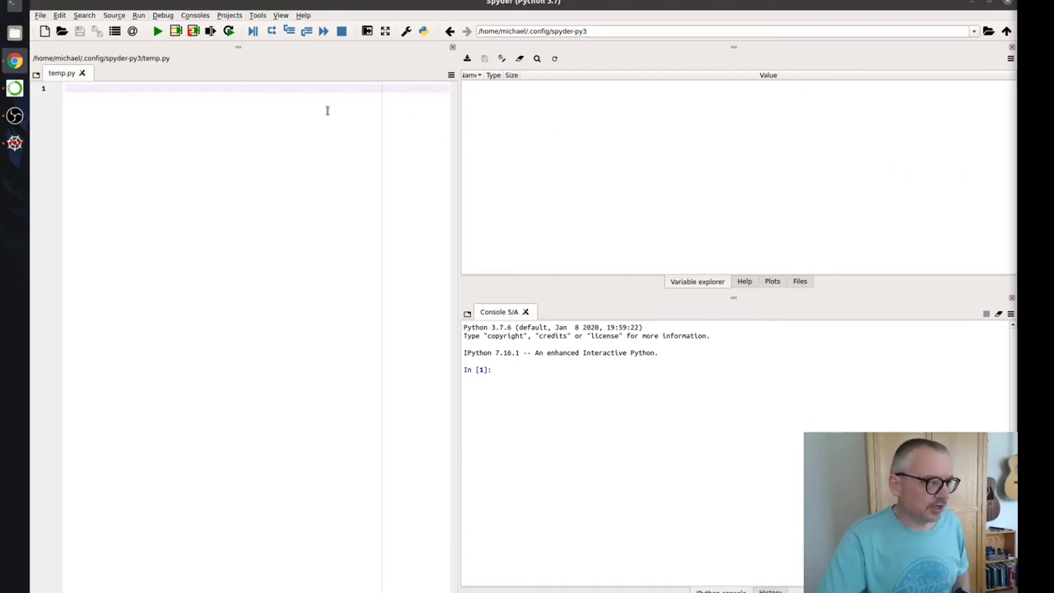
pyautogui.click(172, 89)
pyautogui.write('import matplotlib.pyplot as plt')
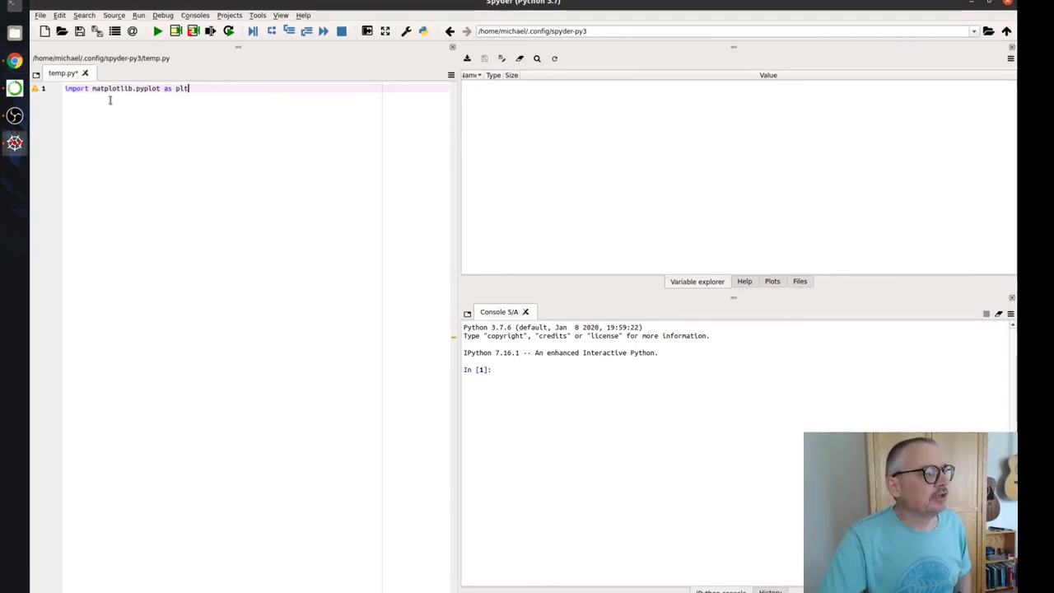
pyautogui.click(71, 89)
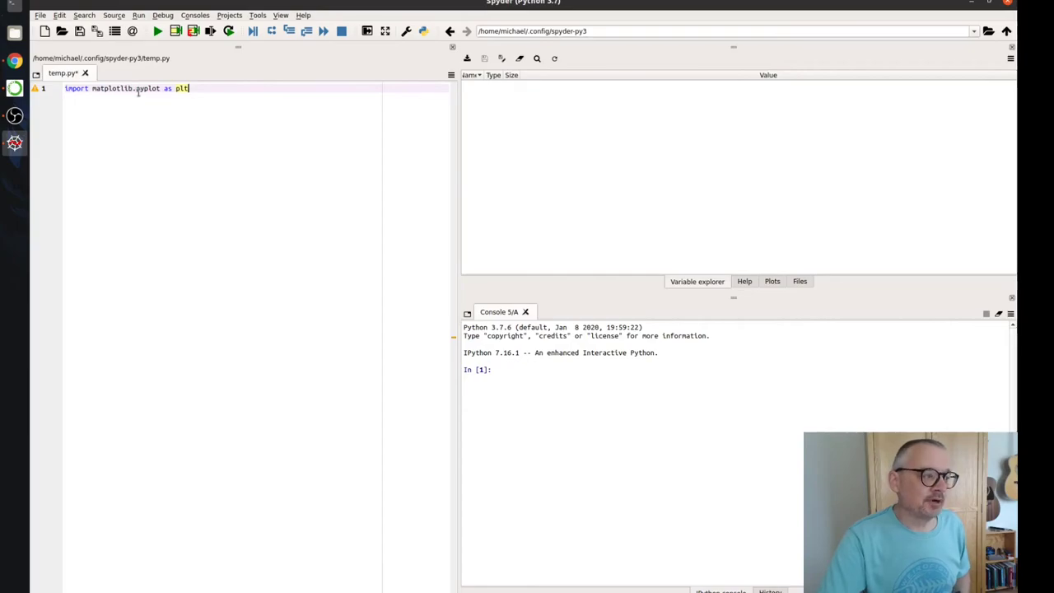
pyautogui.click(188, 89)
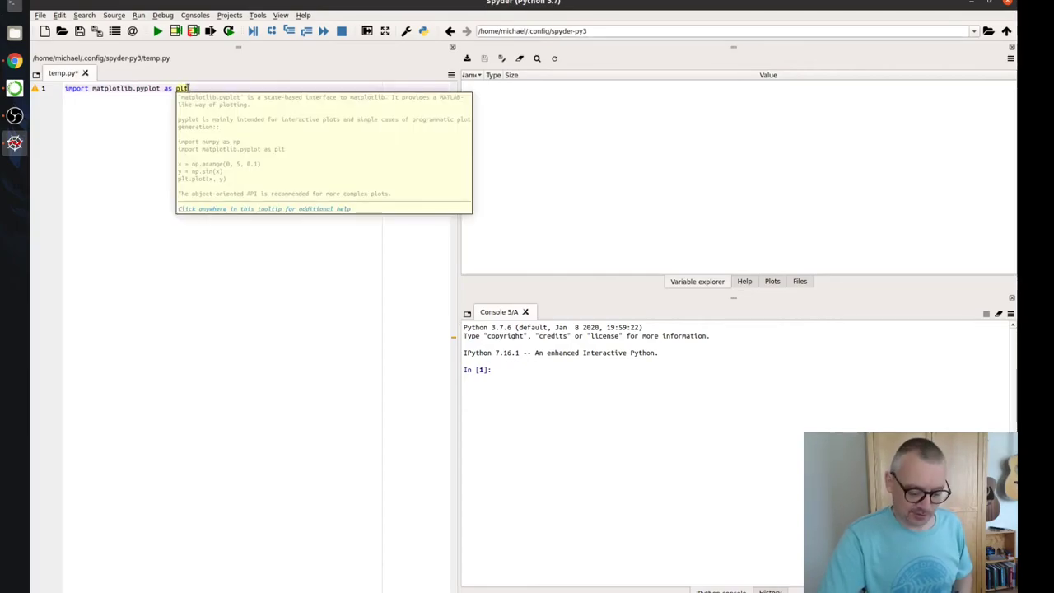
pyautogui.press('Escape')
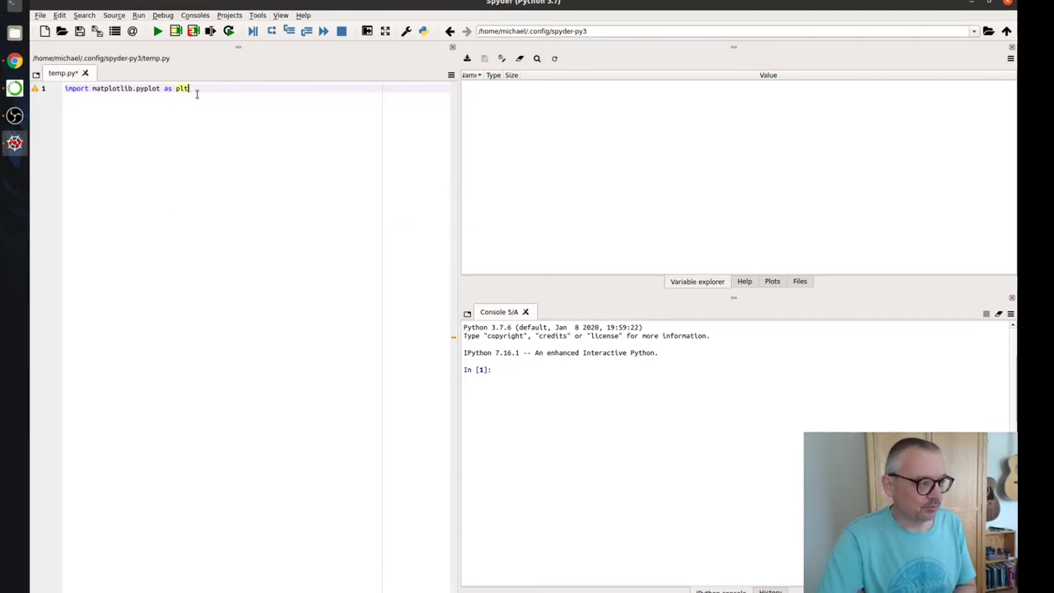
pyautogui.press('Return')
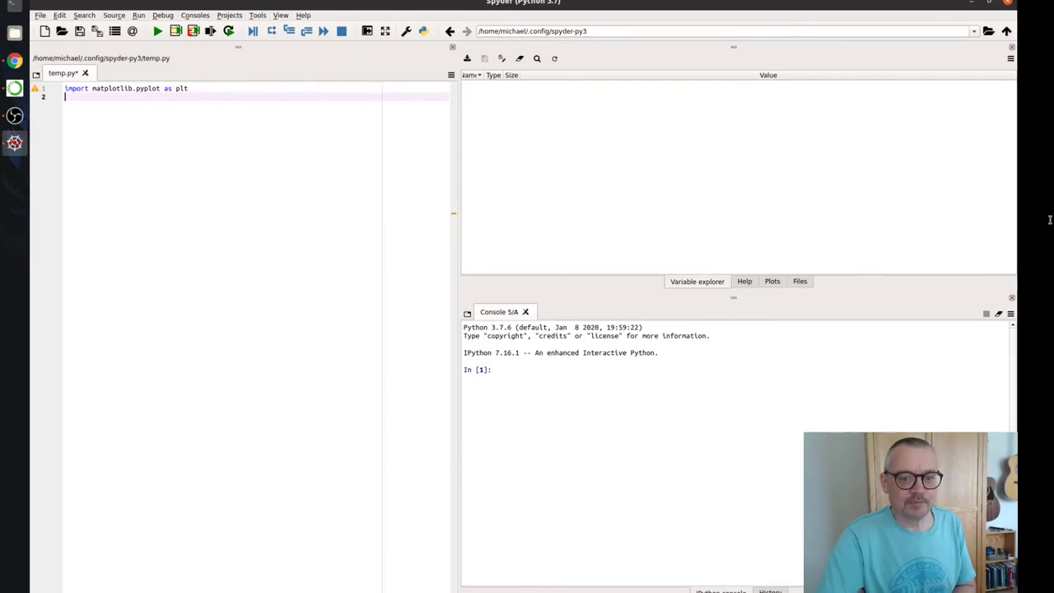
# Add the numpy import, x = np.arange(0, 10) and y = x ** 3.
pyautogui.click(1050, 218)
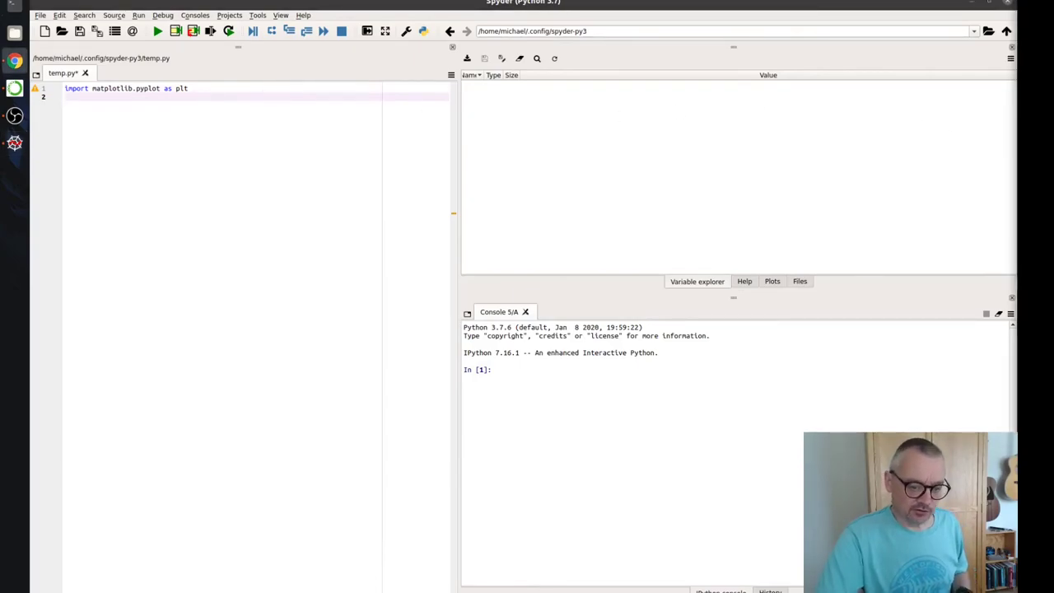
pyautogui.click(264, 111)
pyautogui.write('import numpy as np')
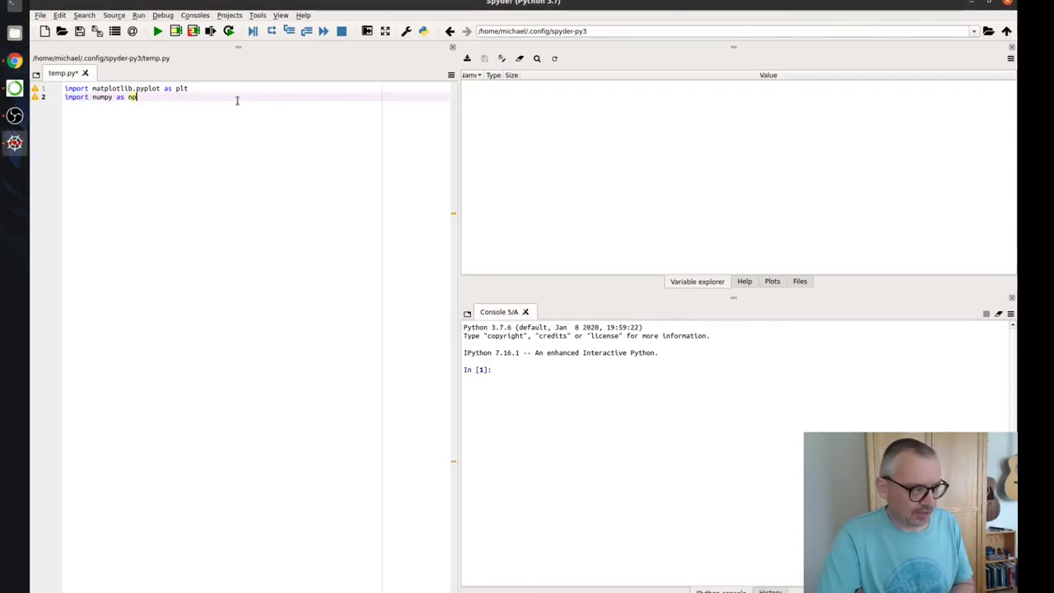
pyautogui.press('Return')
pyautogui.press('Return')
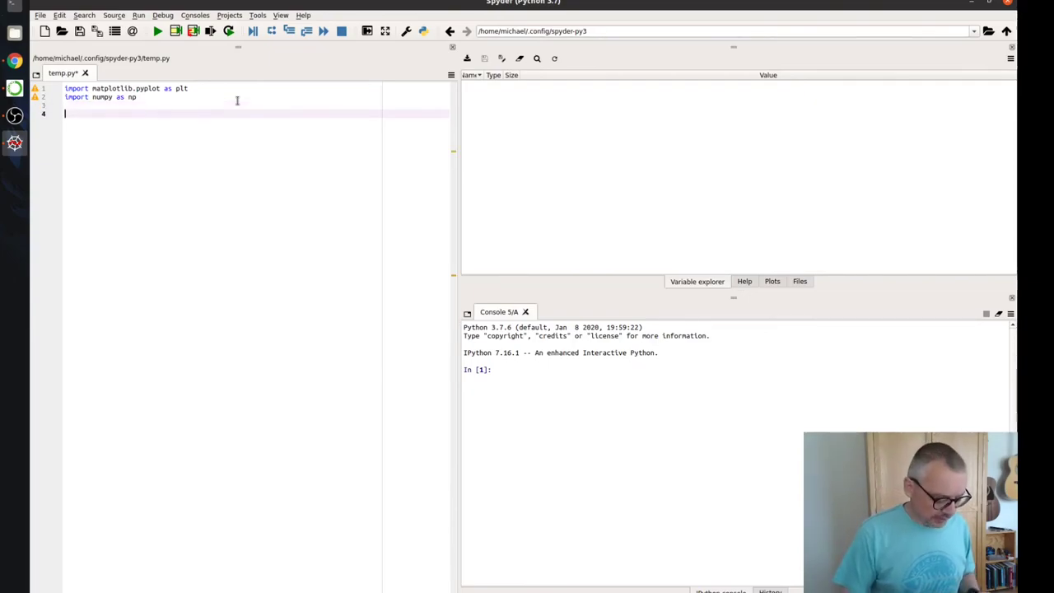
pyautogui.write('x = np.arange(0, 10')
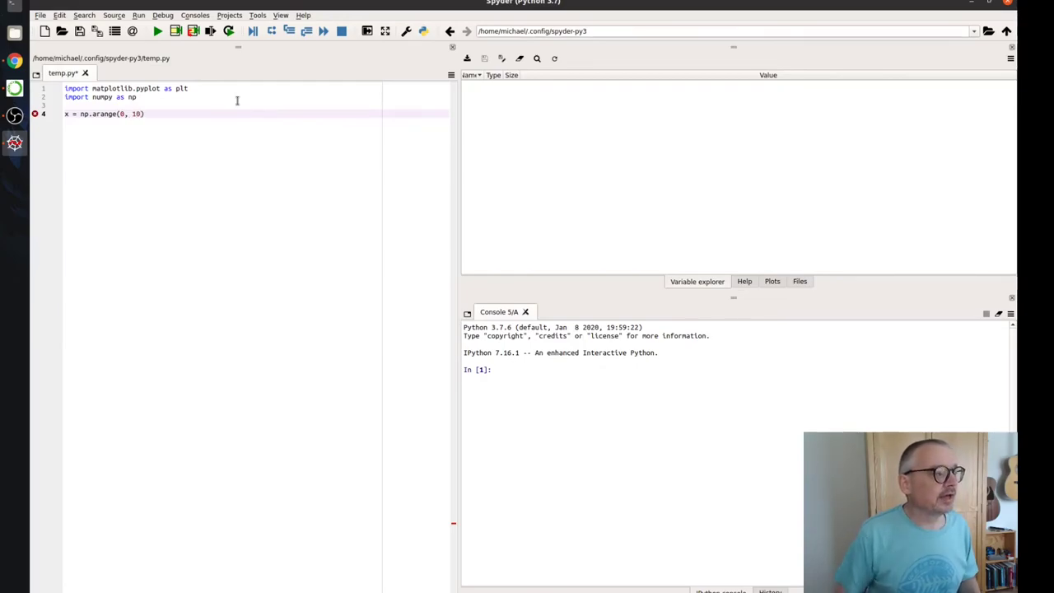
pyautogui.press('End')
pyautogui.press('Return')
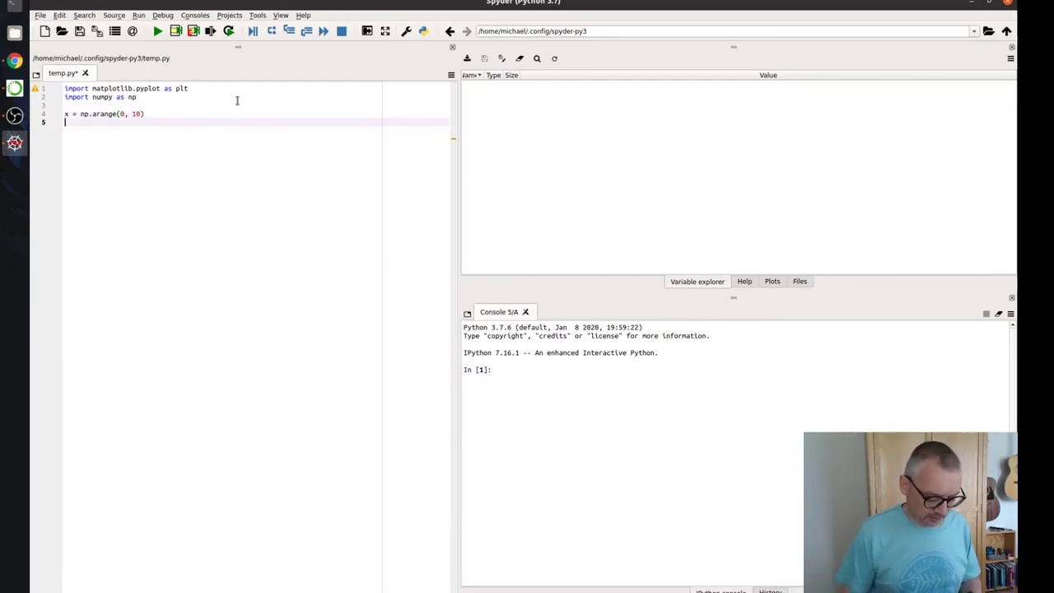
pyautogui.write('y = x ** 3')
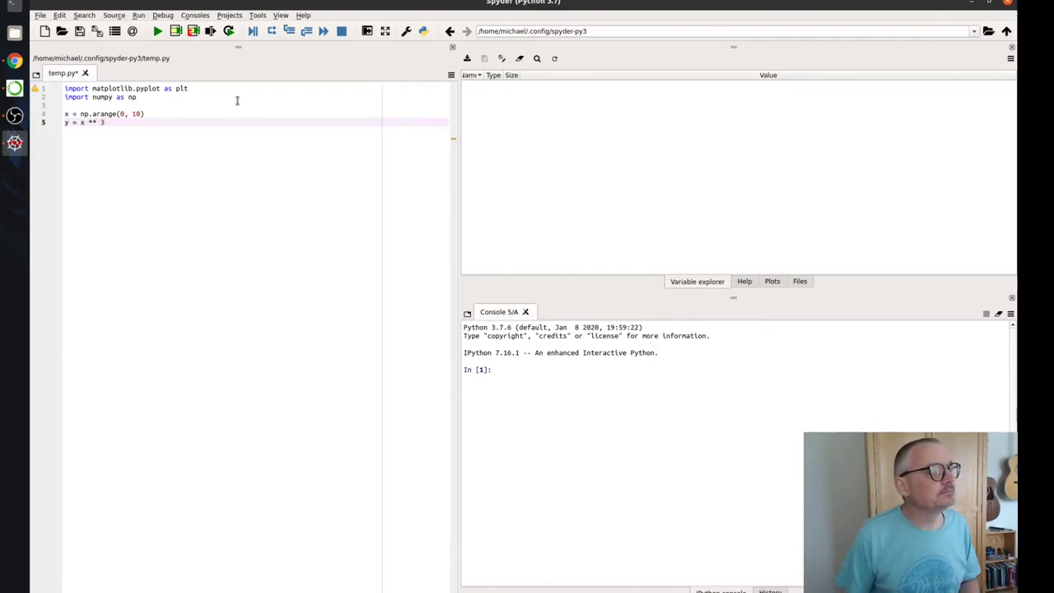
pyautogui.press('Return')
pyautogui.press('Return')
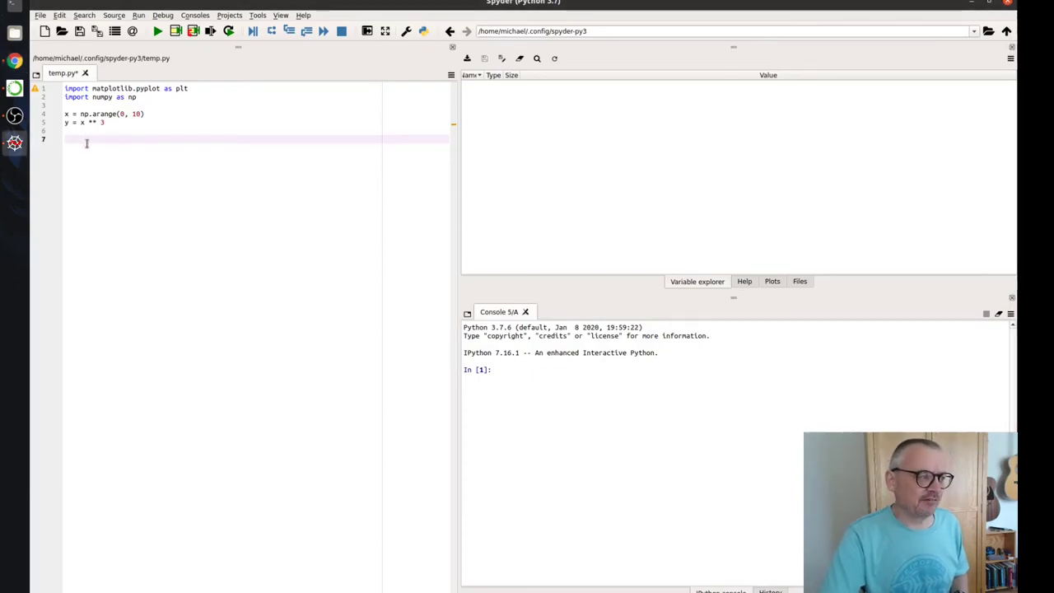
pyautogui.write('fig, ax = plt.subplots()')
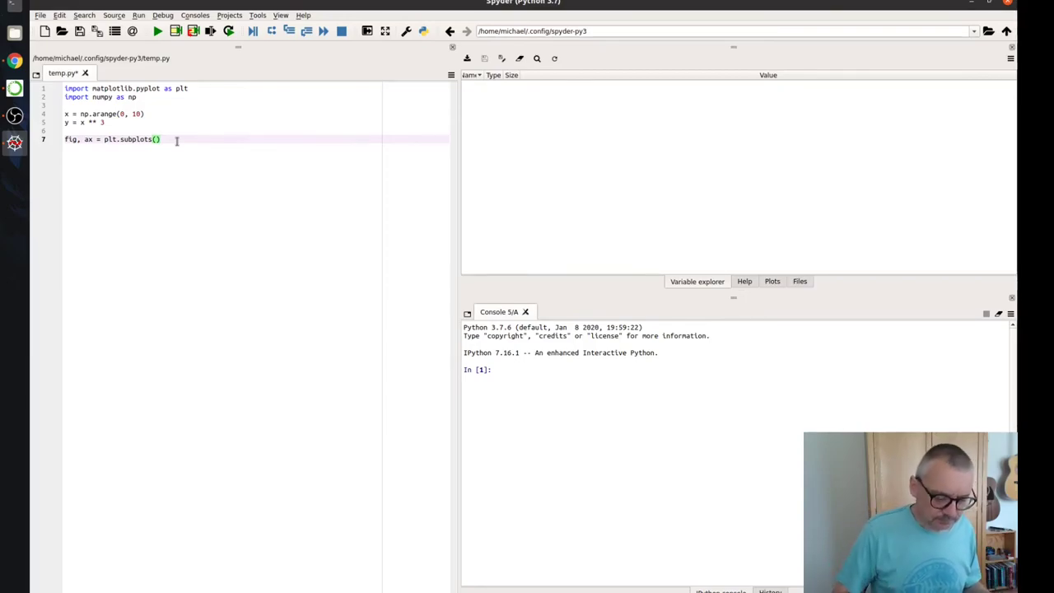
# Add the plt.subplots and ax.plot(x, y) lines and begin the plt.show() call.
pyautogui.press('Return')
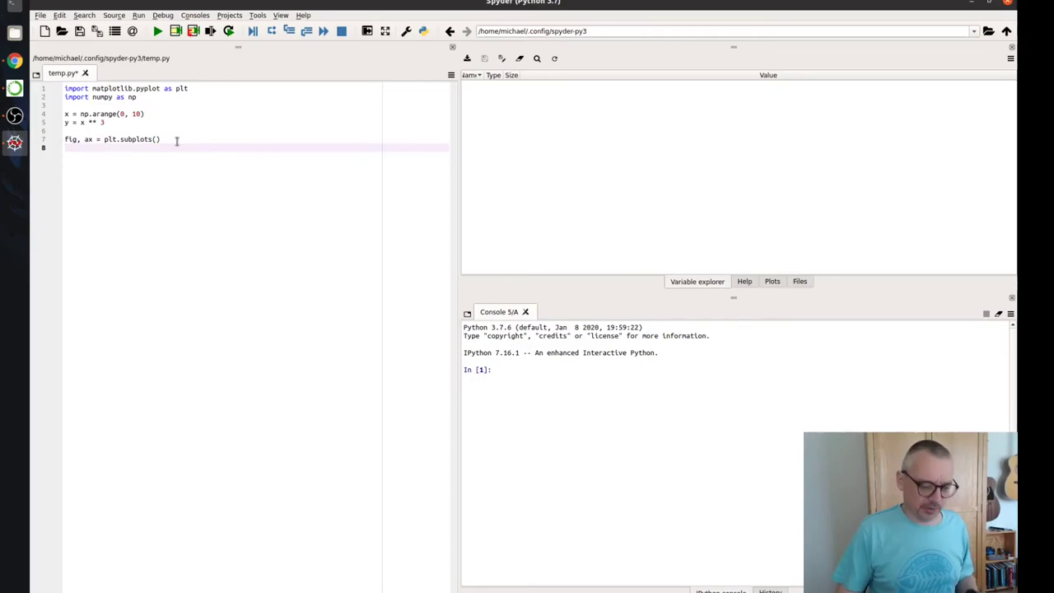
pyautogui.write('ax.plo')
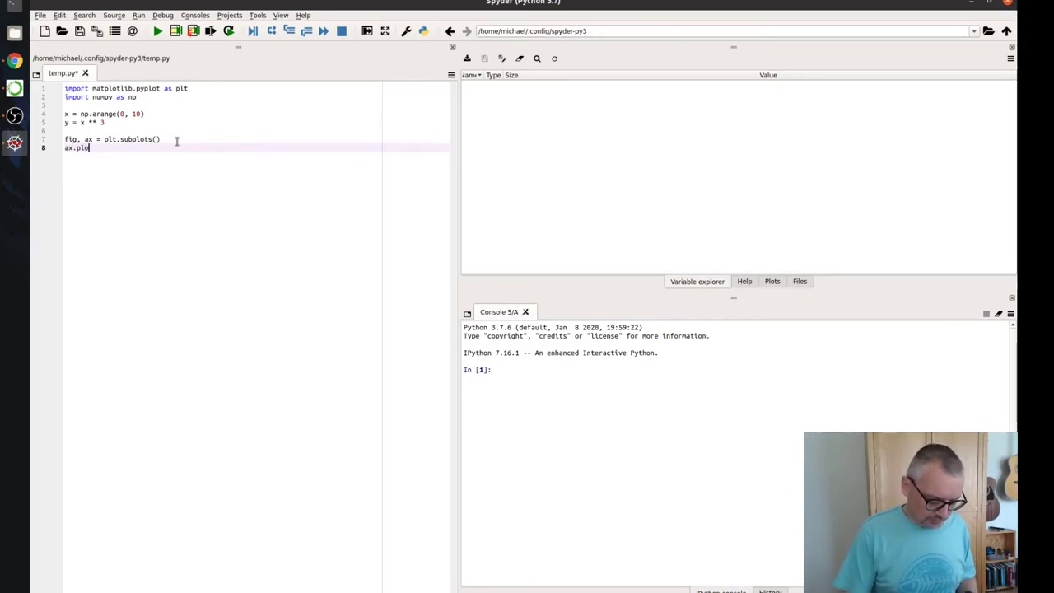
pyautogui.write('t')
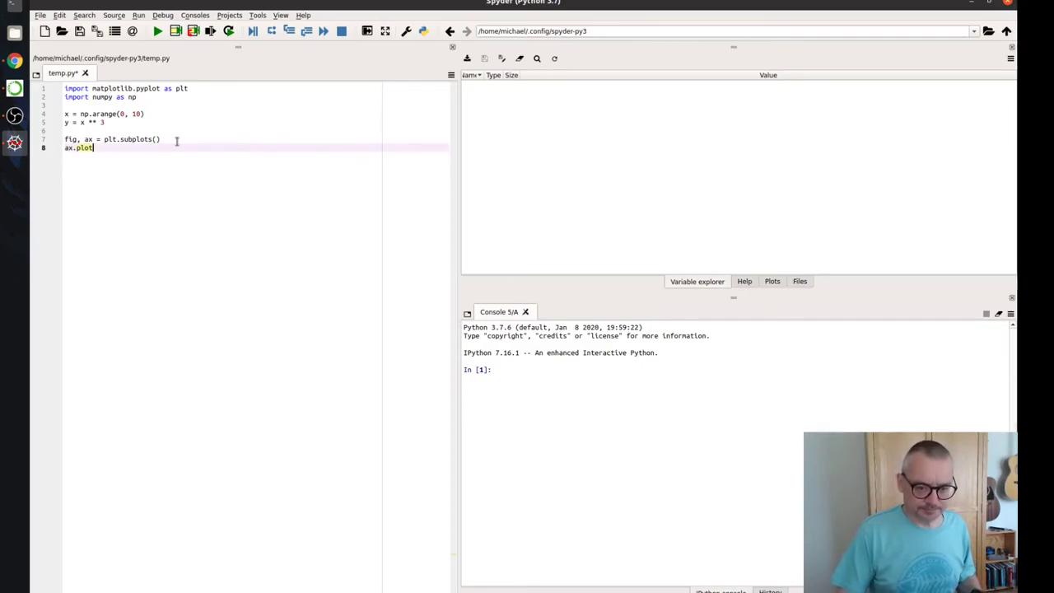
pyautogui.write('(x,y)')
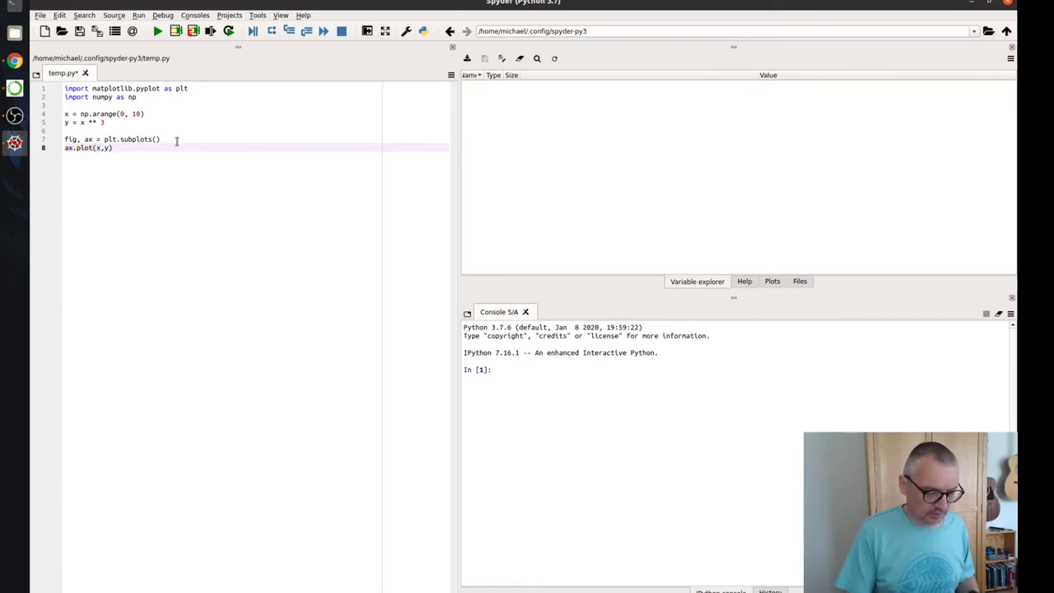
pyautogui.press('Right')
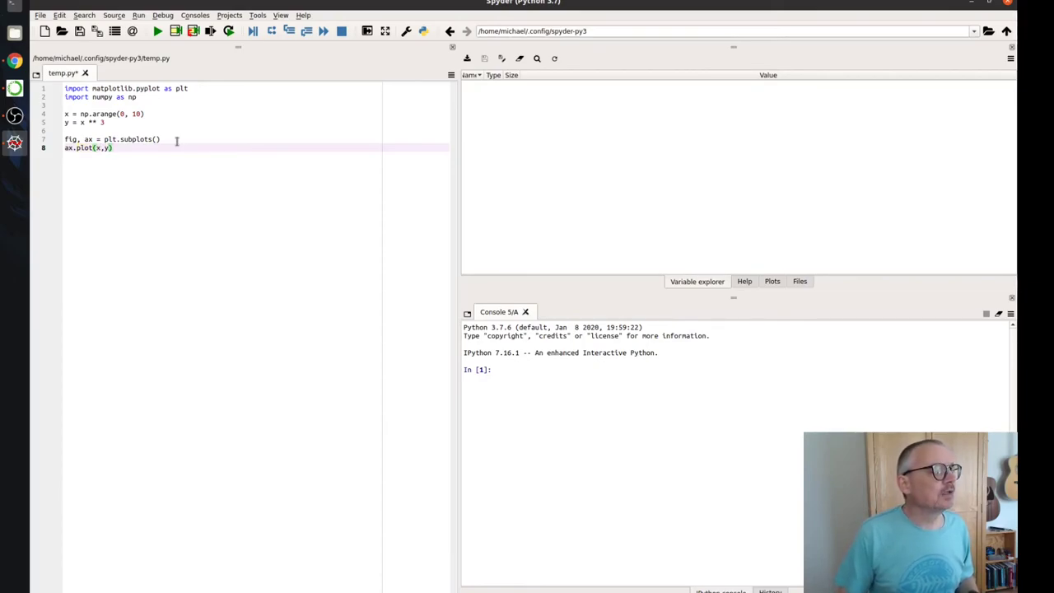
pyautogui.press('Return')
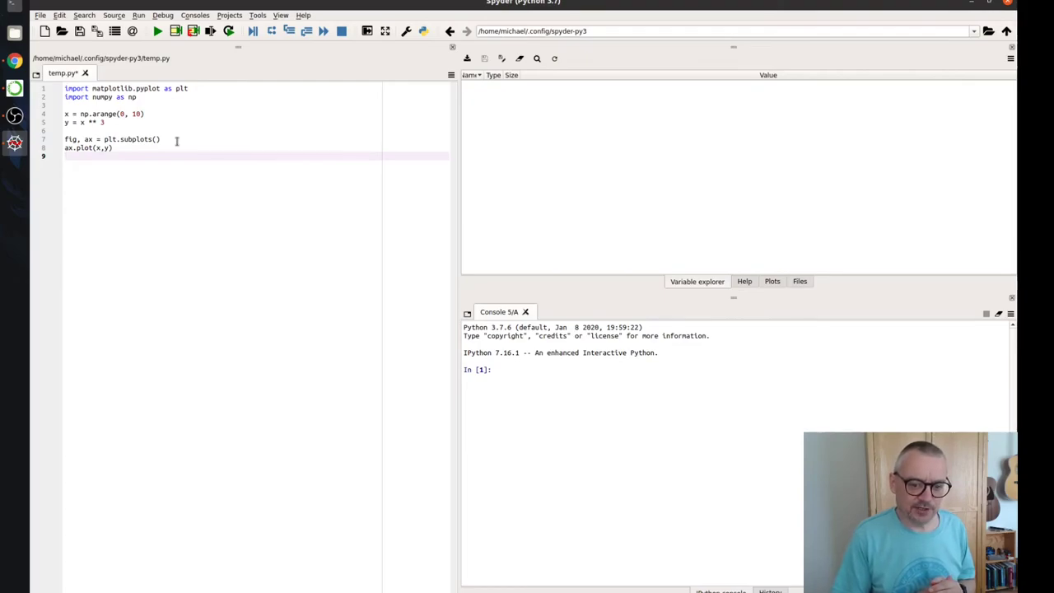
pyautogui.write('plt.show')
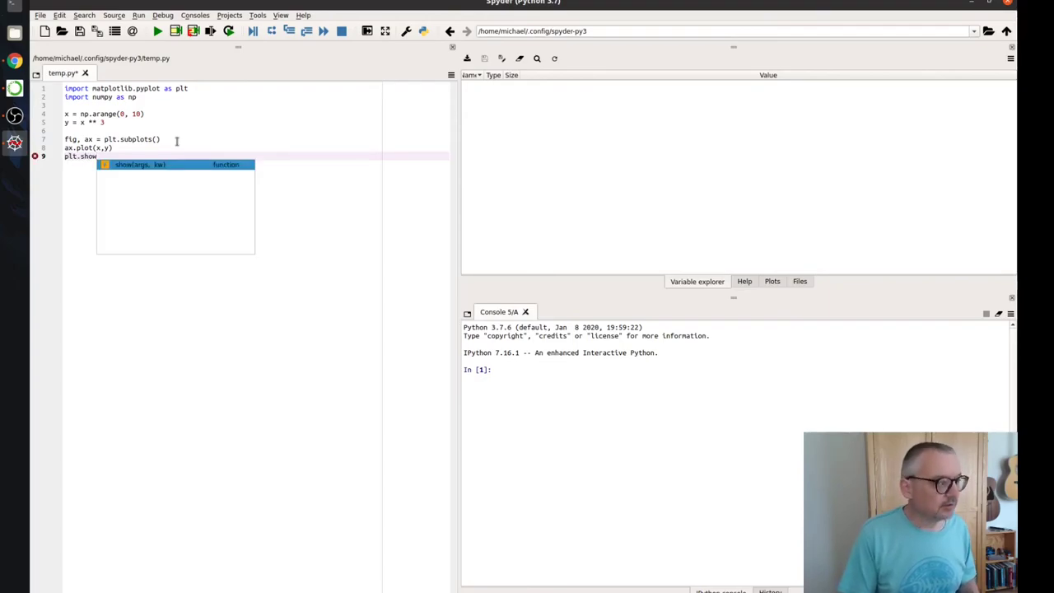
pyautogui.write('()')
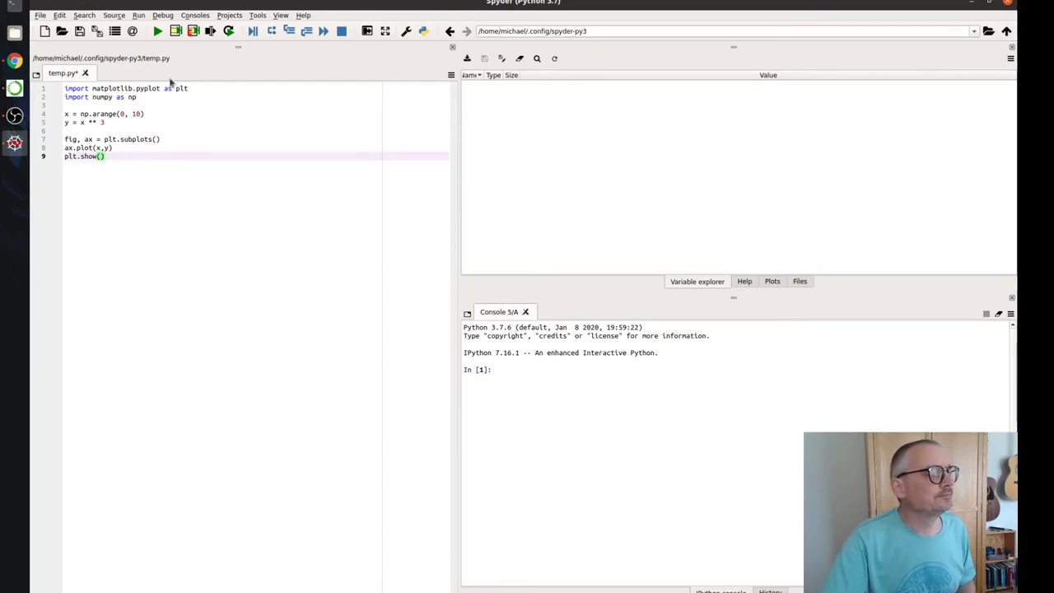
# Run temp.py and view the cubic y-versus-x plot, opening and dismissing its thumbnail menu.
pyautogui.click(157, 31)
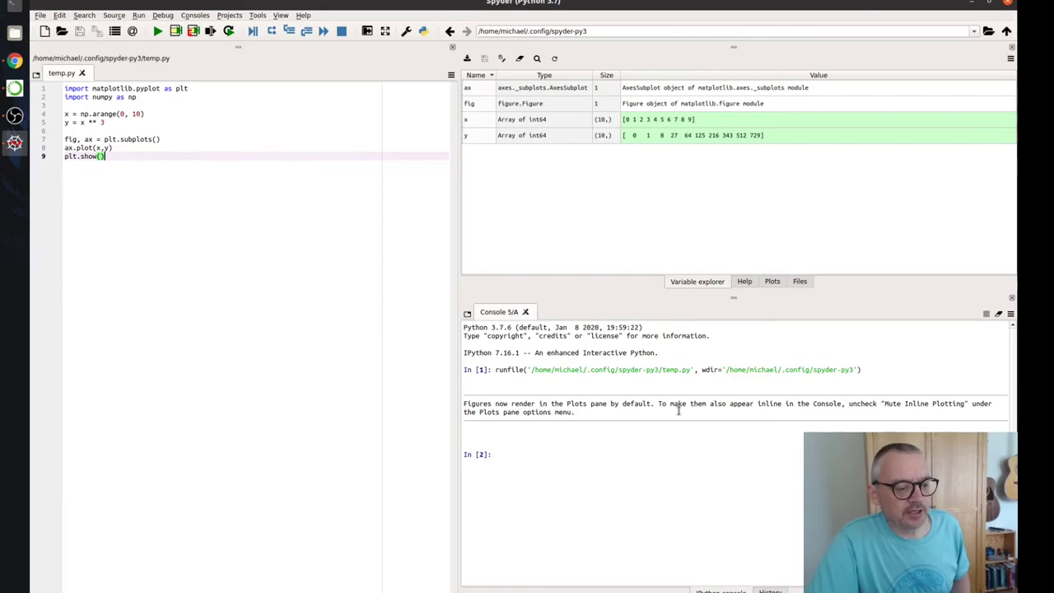
pyautogui.click(772, 281)
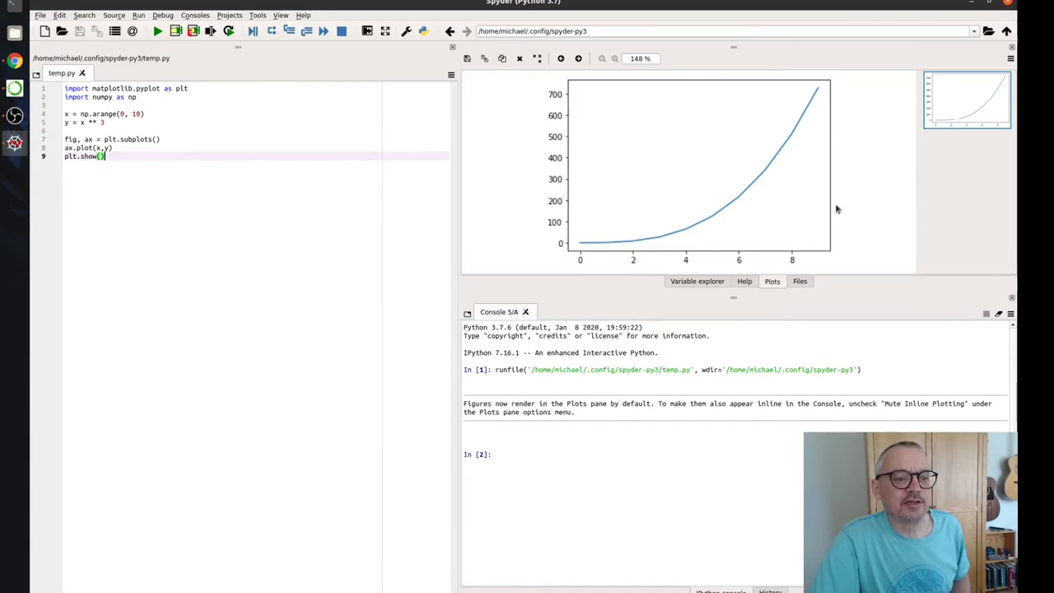
pyautogui.rightClick(968, 95)
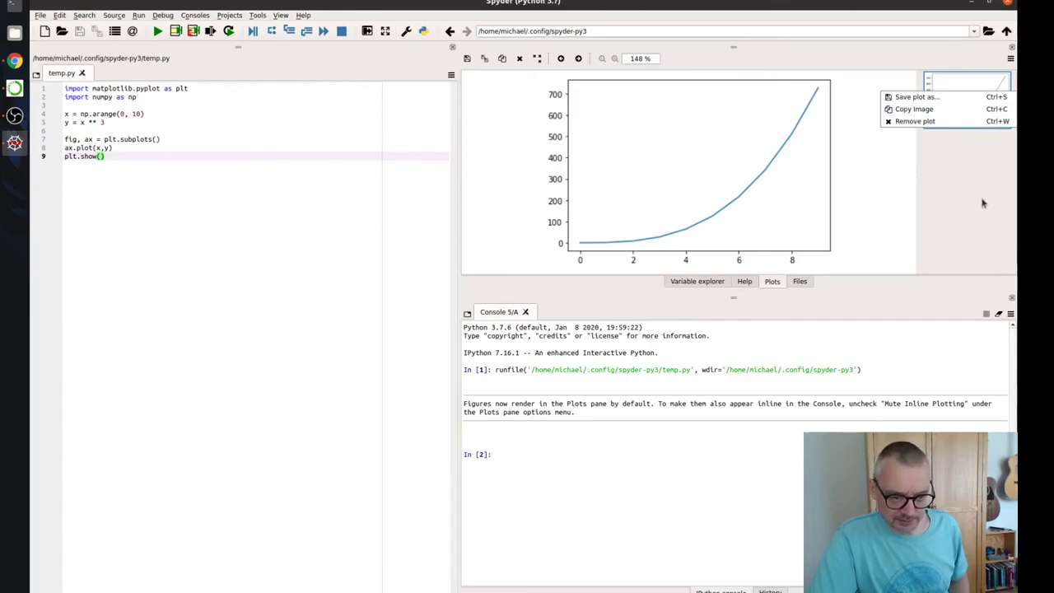
pyautogui.click(982, 202)
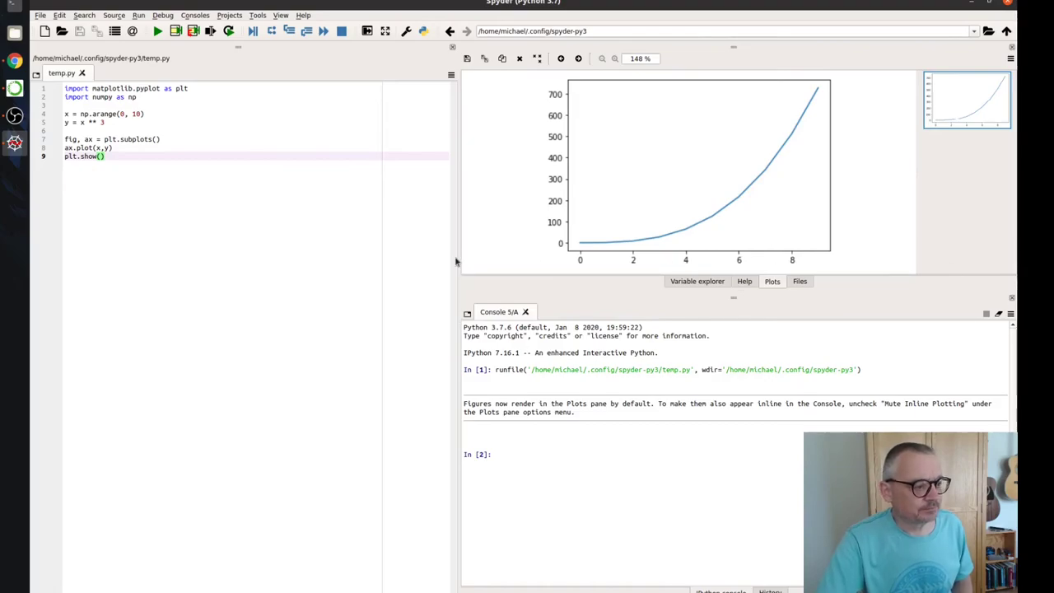
# Widen the editor, split temp.py horizontally, and even out the two panel widths.
pyautogui.moveTo(458, 260); pyautogui.dragTo(783, 259)
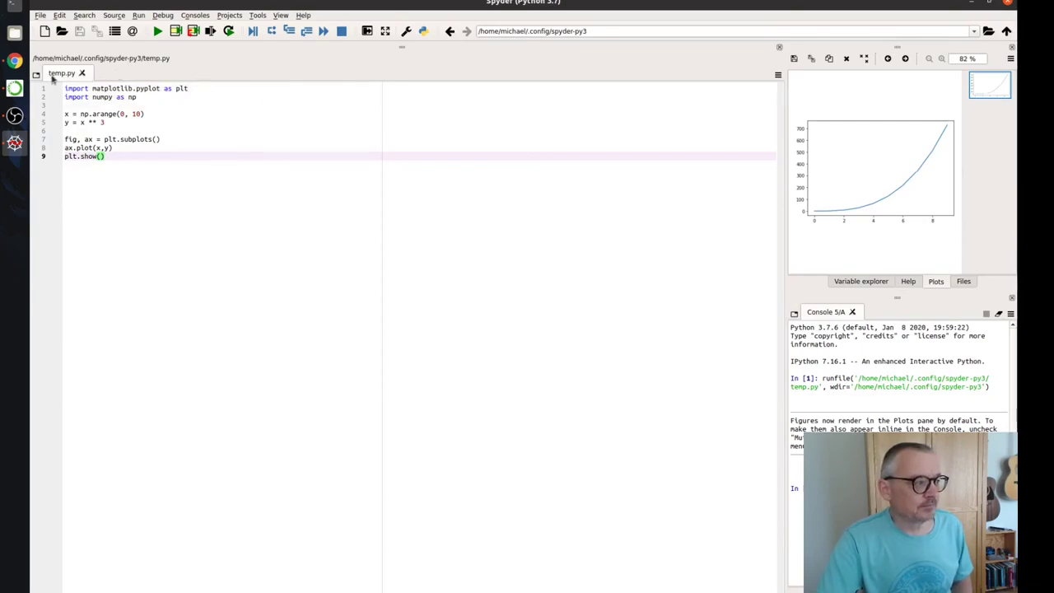
pyautogui.rightClick(56, 76)
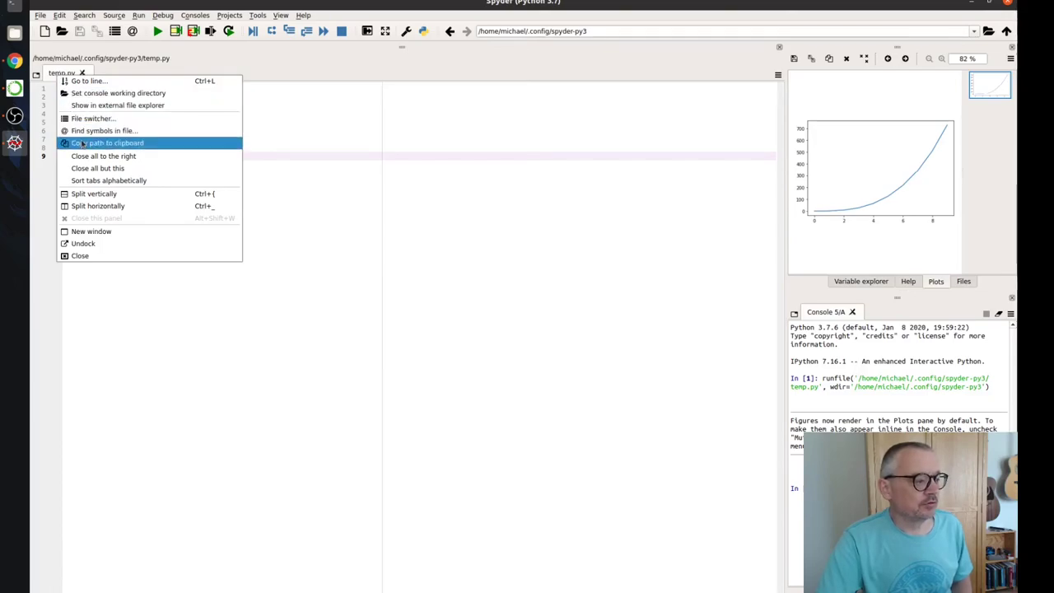
pyautogui.click(107, 206)
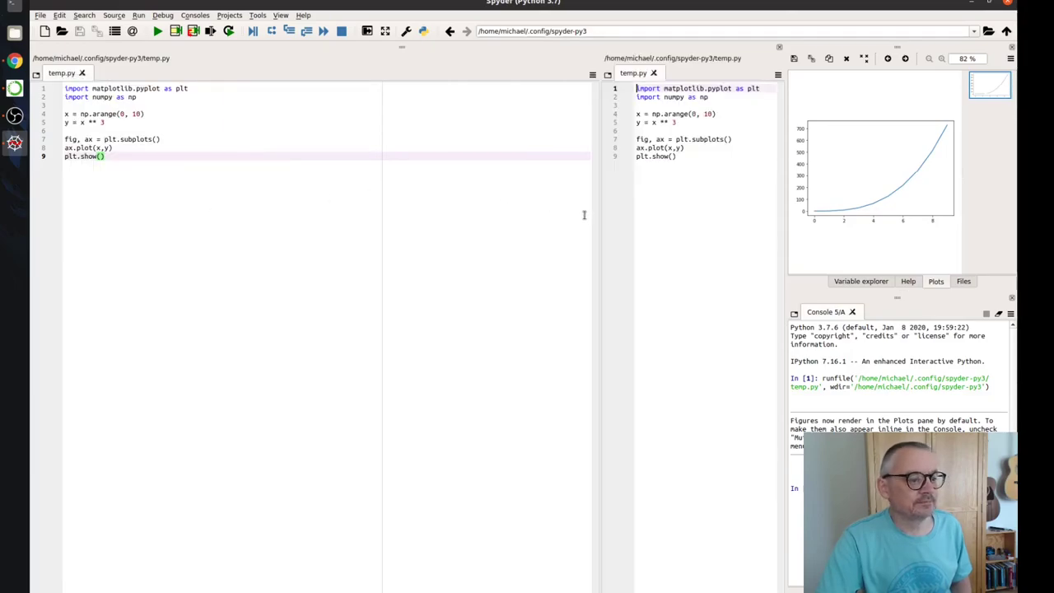
pyautogui.moveTo(598, 226); pyautogui.dragTo(406, 214)
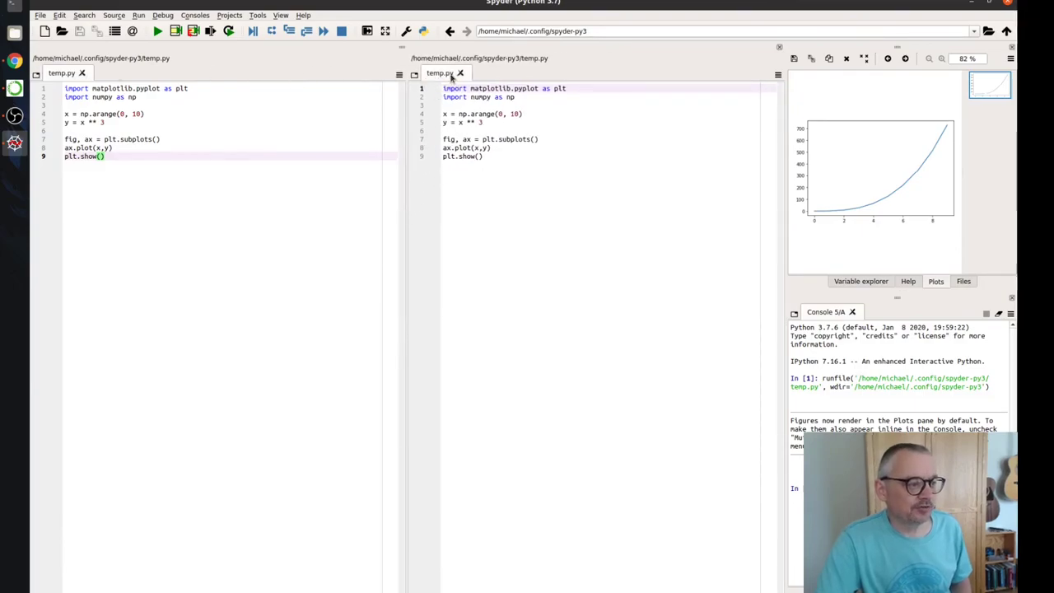
# Edit np.arange(0, 10) on line 4 to np.arange(0, 200000) in the right panel.
pyautogui.click(94, 105)
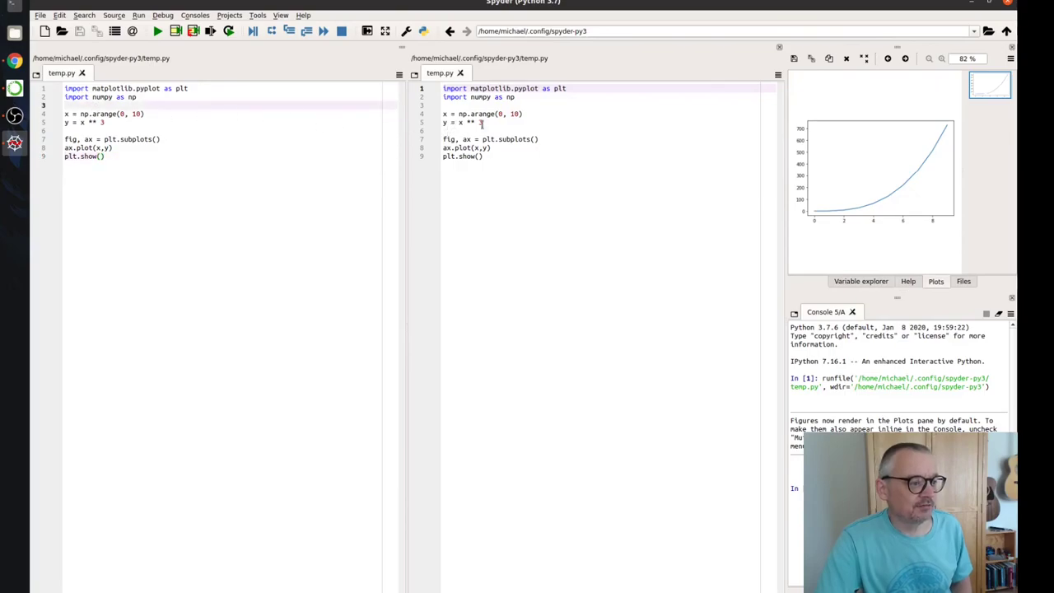
pyautogui.click(521, 115)
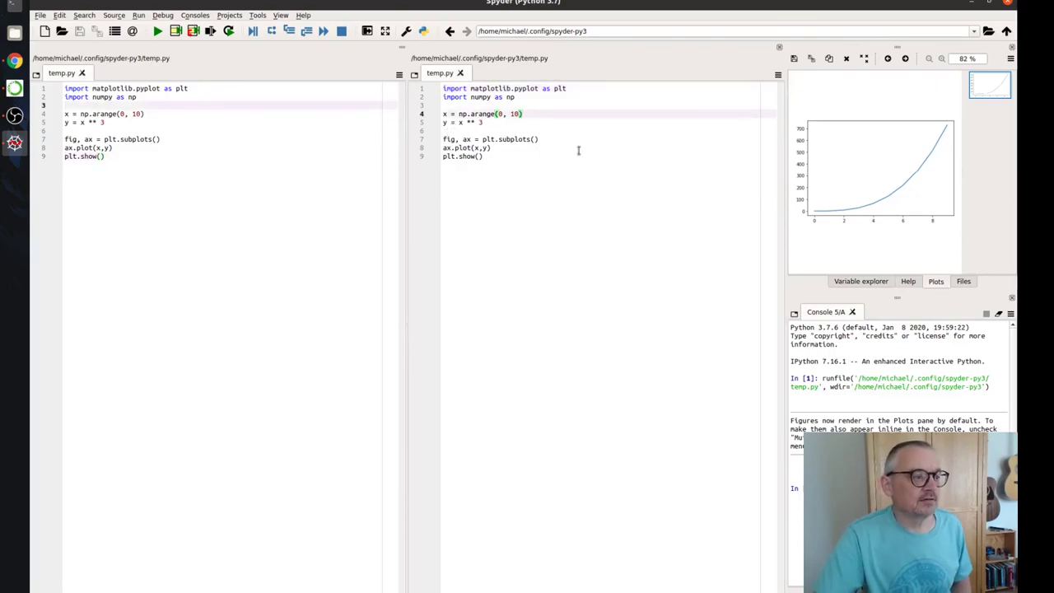
pyautogui.press('BackSpace')
pyautogui.press('BackSpace')
pyautogui.write('20')
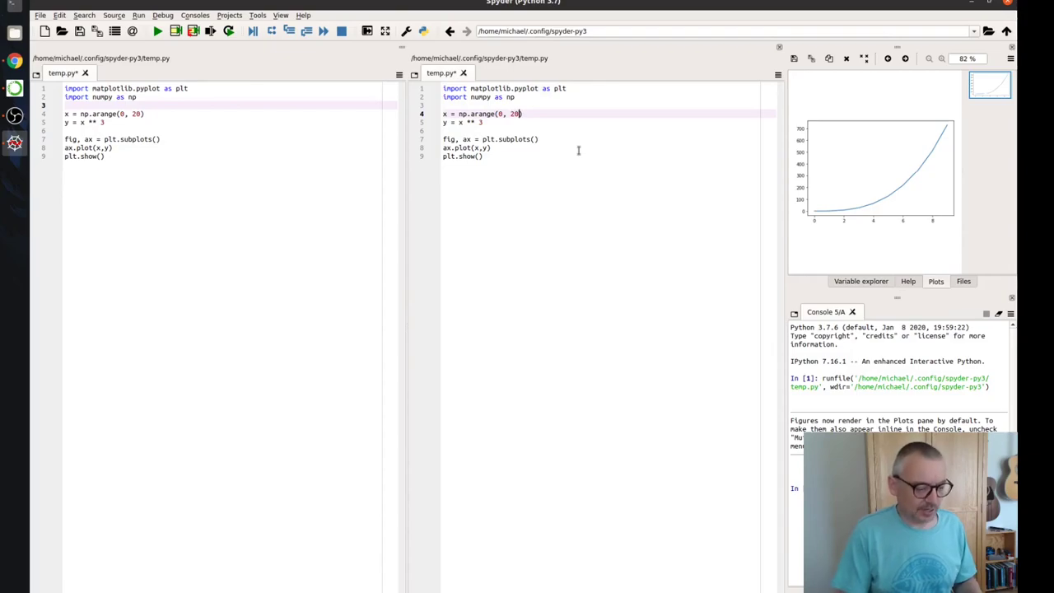
pyautogui.write('000000')
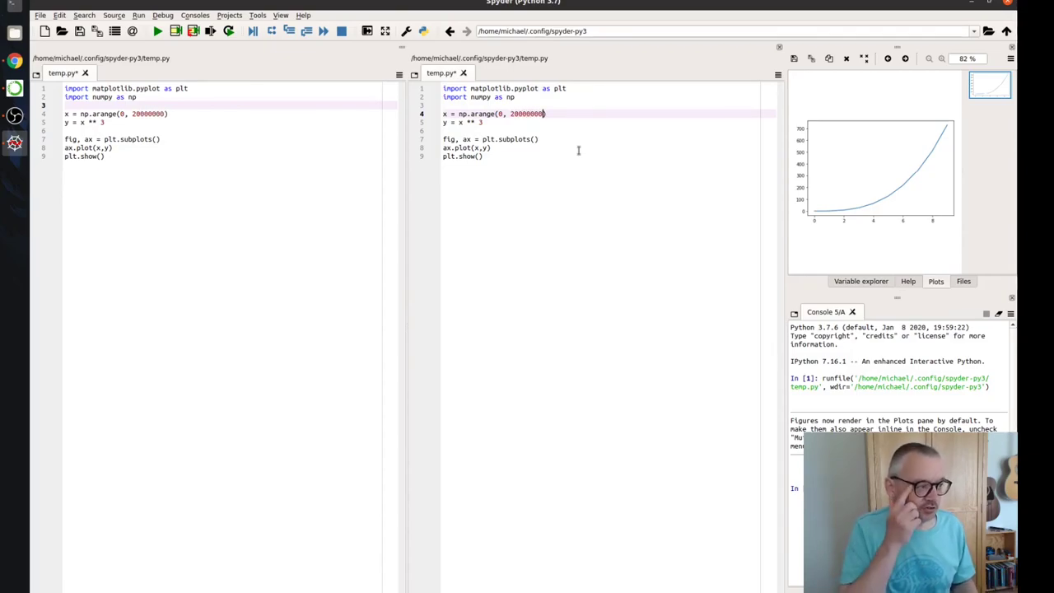
pyautogui.press('BackSpace')
pyautogui.press('BackSpace')
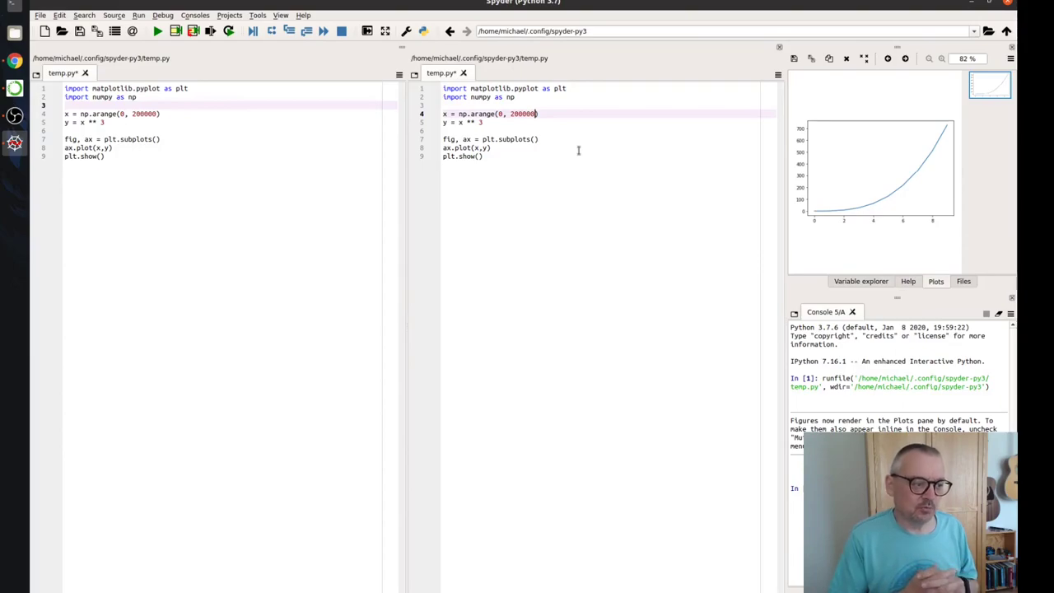
# Split the right temp.py panel vertically and drag the divider to resize the stacked views.
pyautogui.rightClick(439, 72)
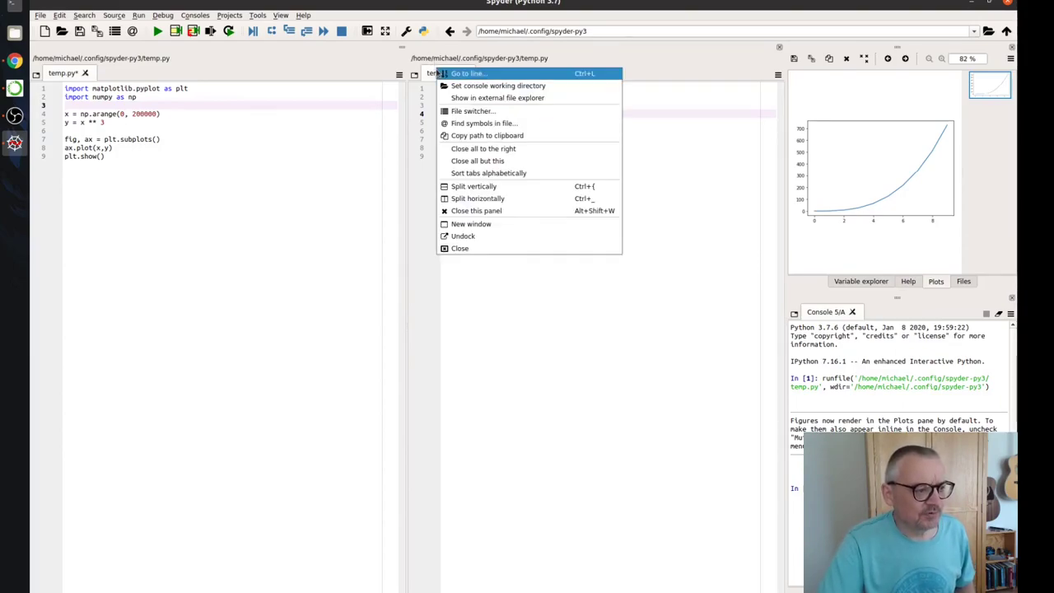
pyautogui.click(509, 187)
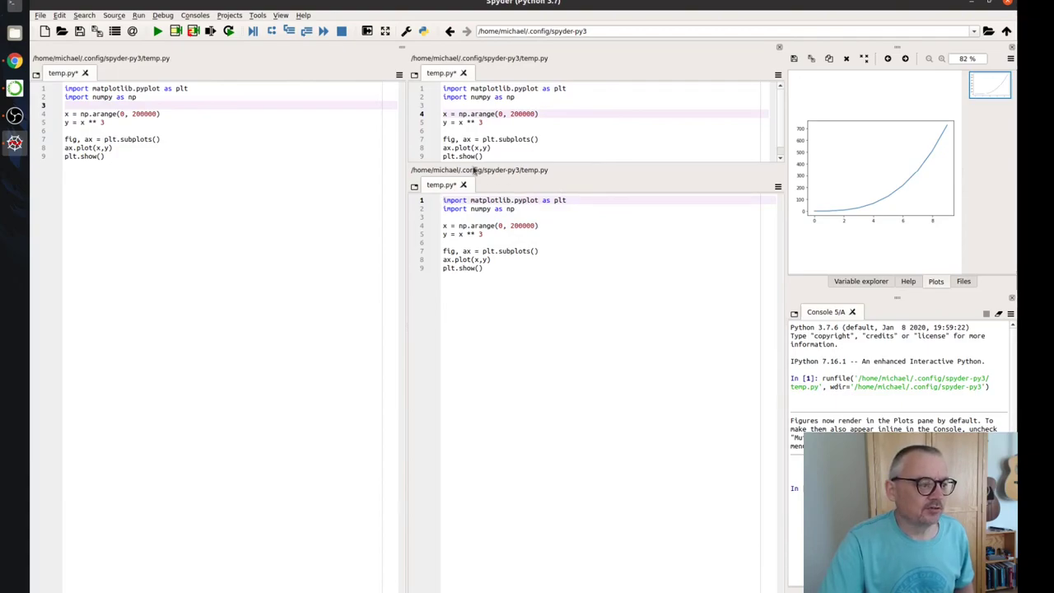
pyautogui.moveTo(471, 165); pyautogui.dragTo(467, 294)
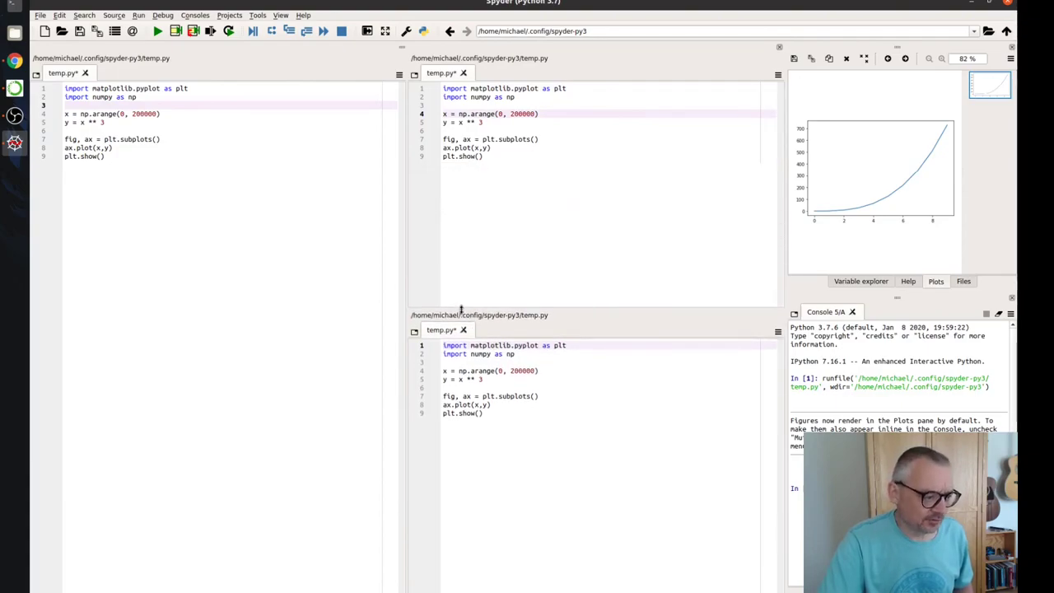